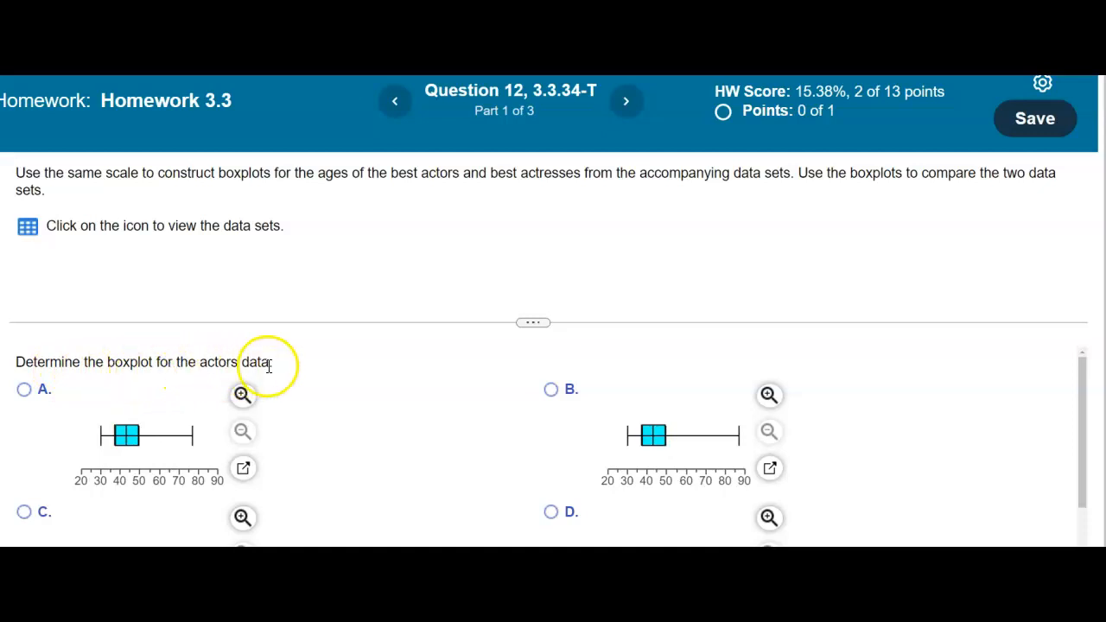
# Step: Open the full actors and actresses age data set in StatCrunch and close the homework's data table
pyautogui.click(27, 228)
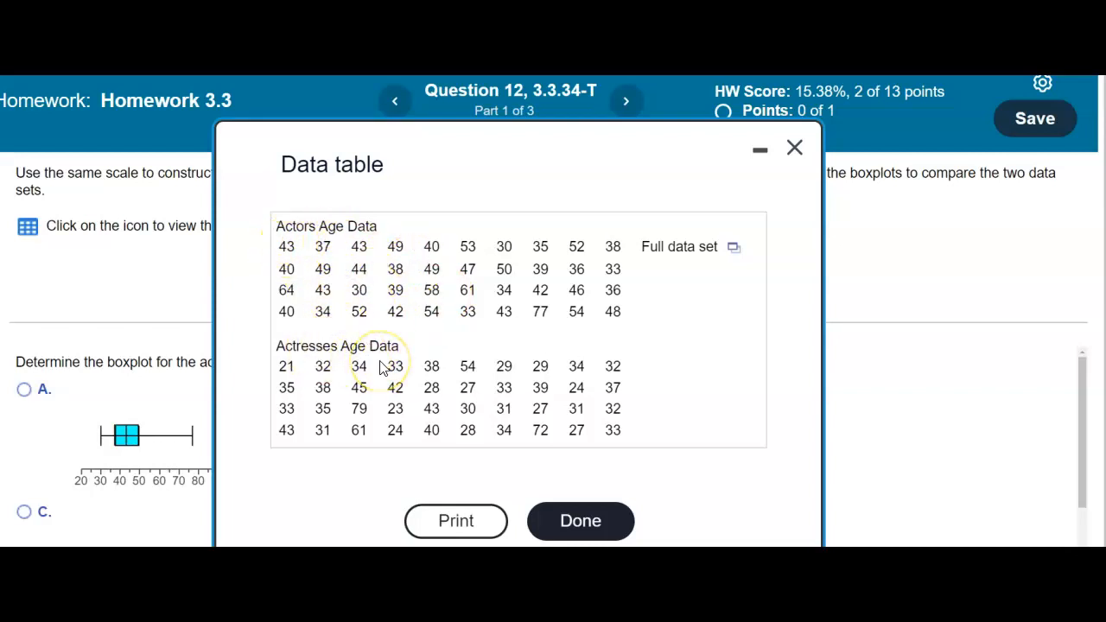
pyautogui.click(734, 248)
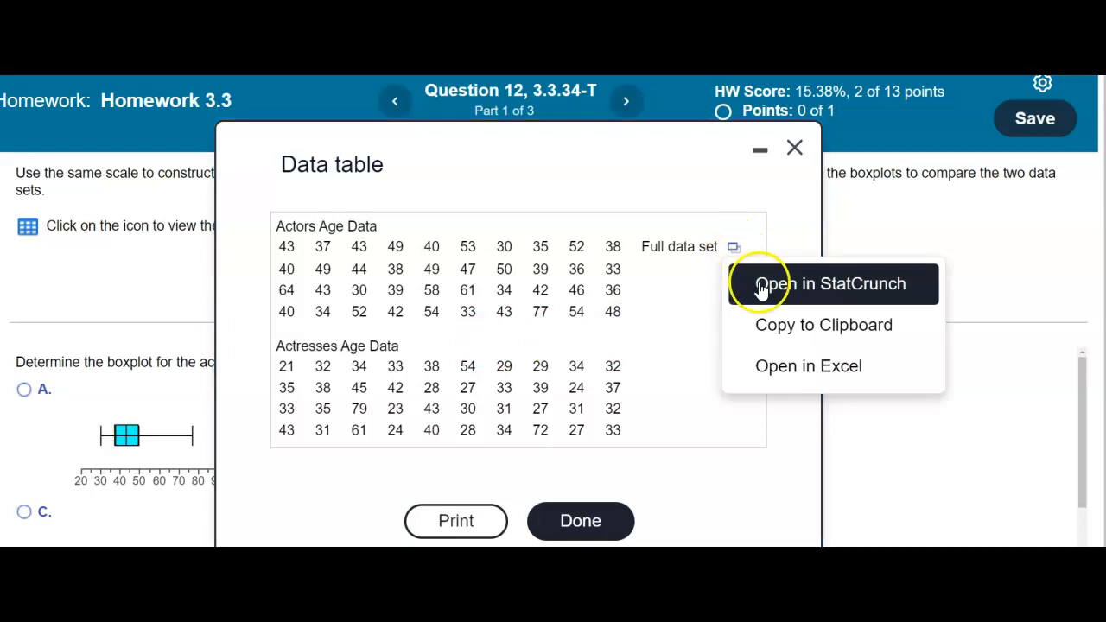
pyautogui.click(761, 286)
pyautogui.moveTo(662, 159); pyautogui.dragTo(546, 85)
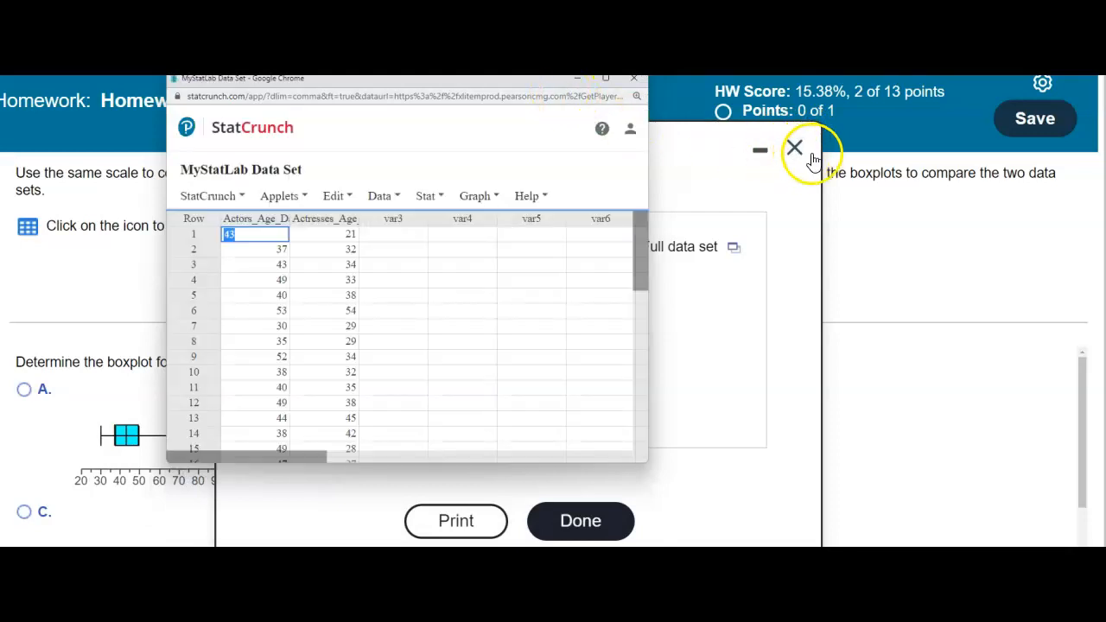
pyautogui.click(796, 149)
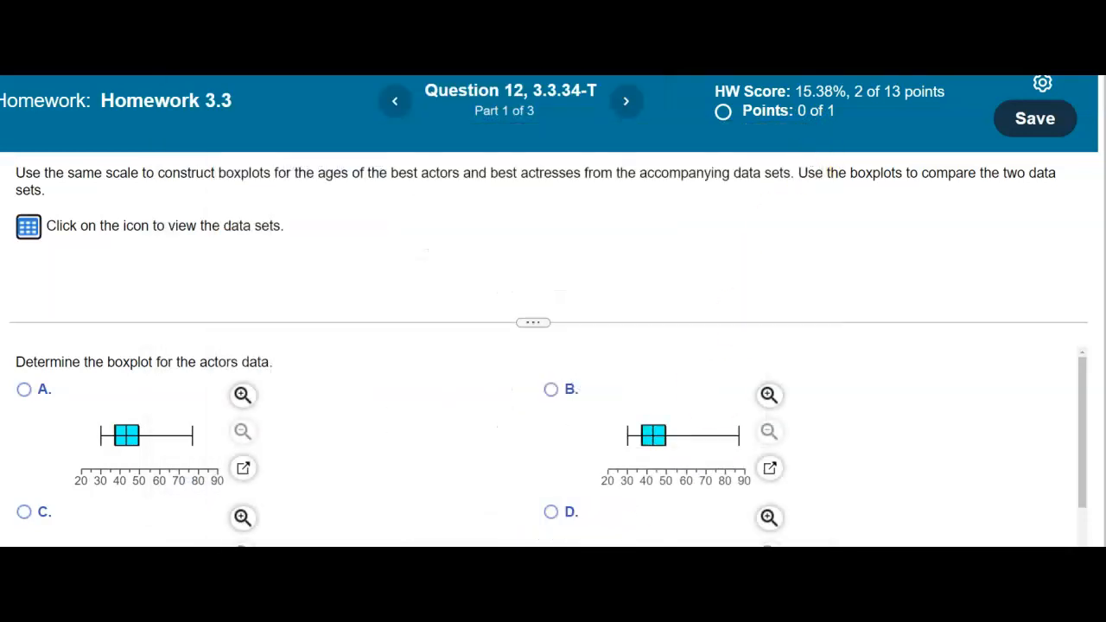
# Step: Enlarge the homework's answer area to show all four actors boxplot choices and bring StatCrunch back to the front
pyautogui.moveTo(407, 89); pyautogui.dragTo(662, 118)
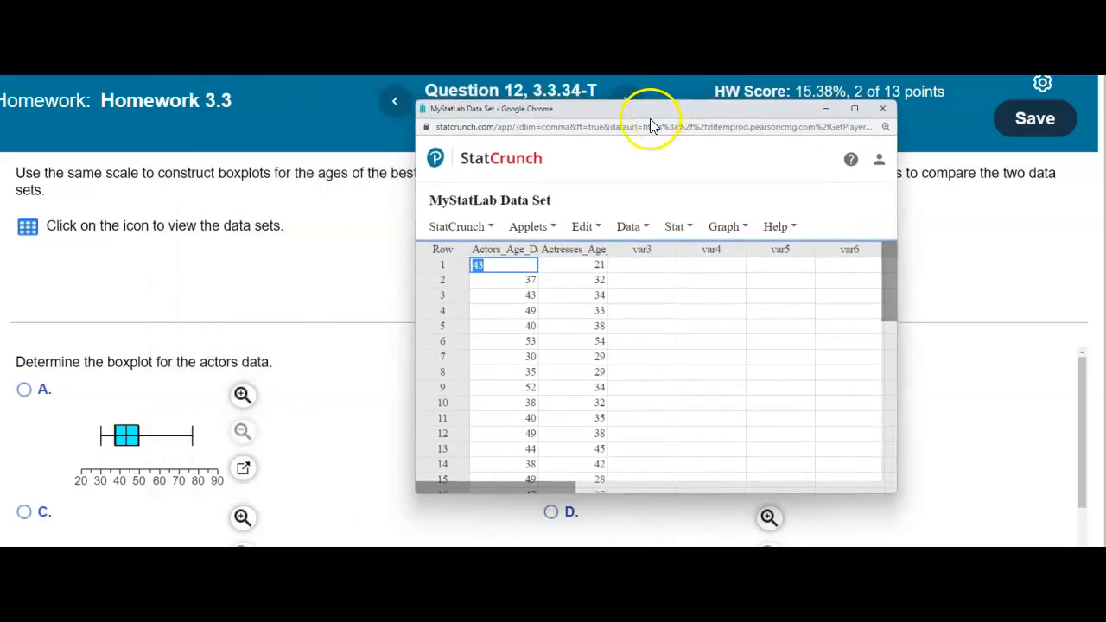
pyautogui.click(344, 323)
pyautogui.moveTo(519, 323); pyautogui.dragTo(526, 207)
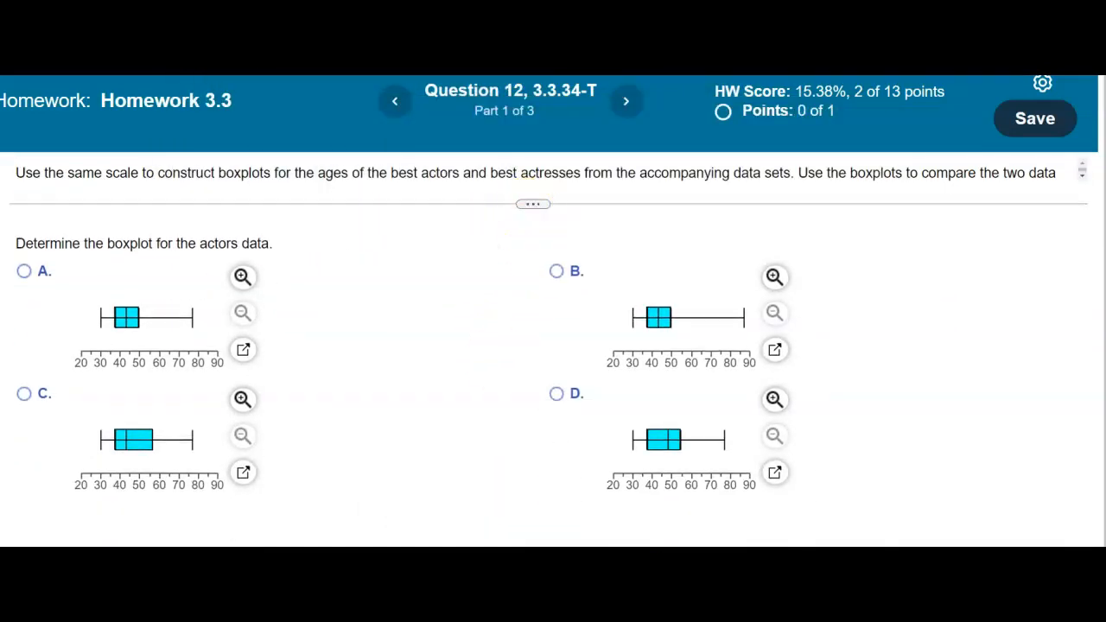
pyautogui.hotkey('alt', 'Tab')
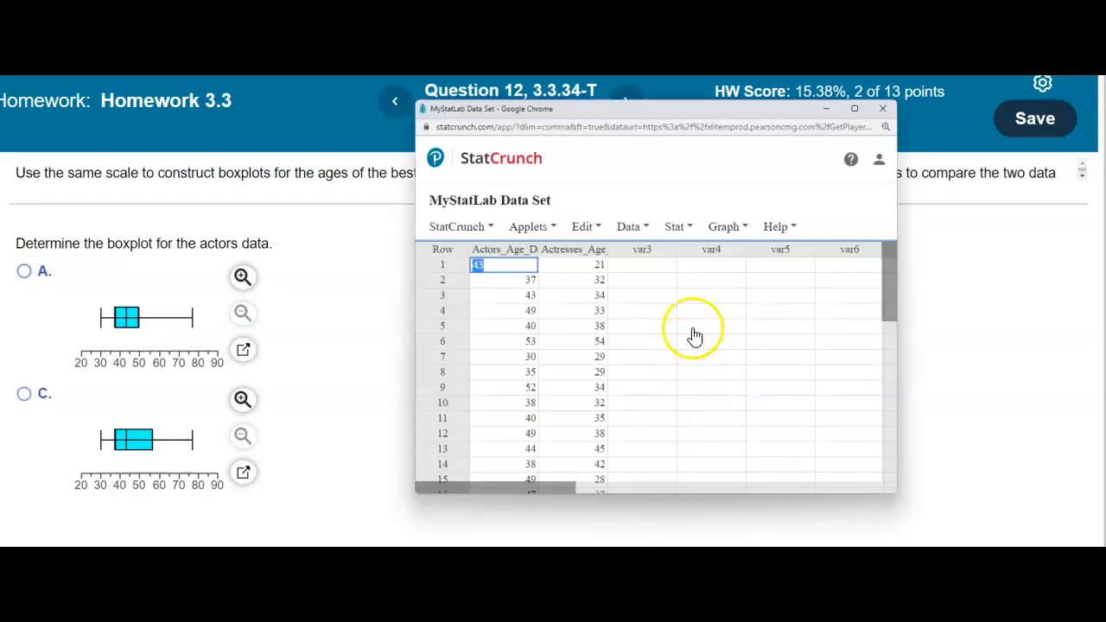
# Step: Set up a boxplot of Actors_Age_Data with boxes drawn horizontally and fences for identifying outliers turned off
pyautogui.click(736, 228)
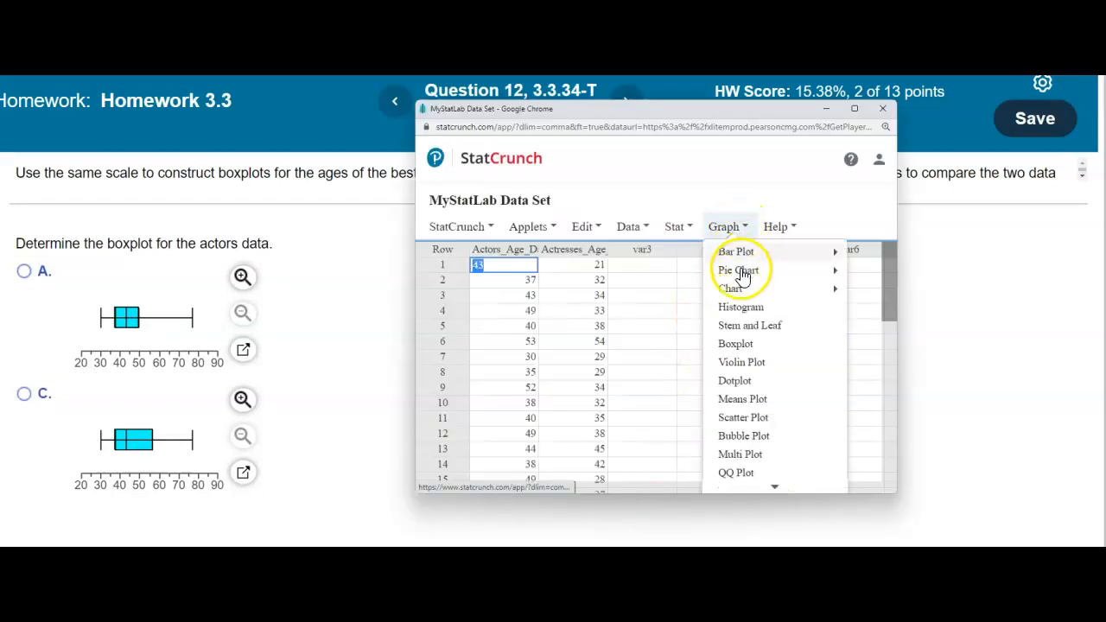
pyautogui.click(741, 342)
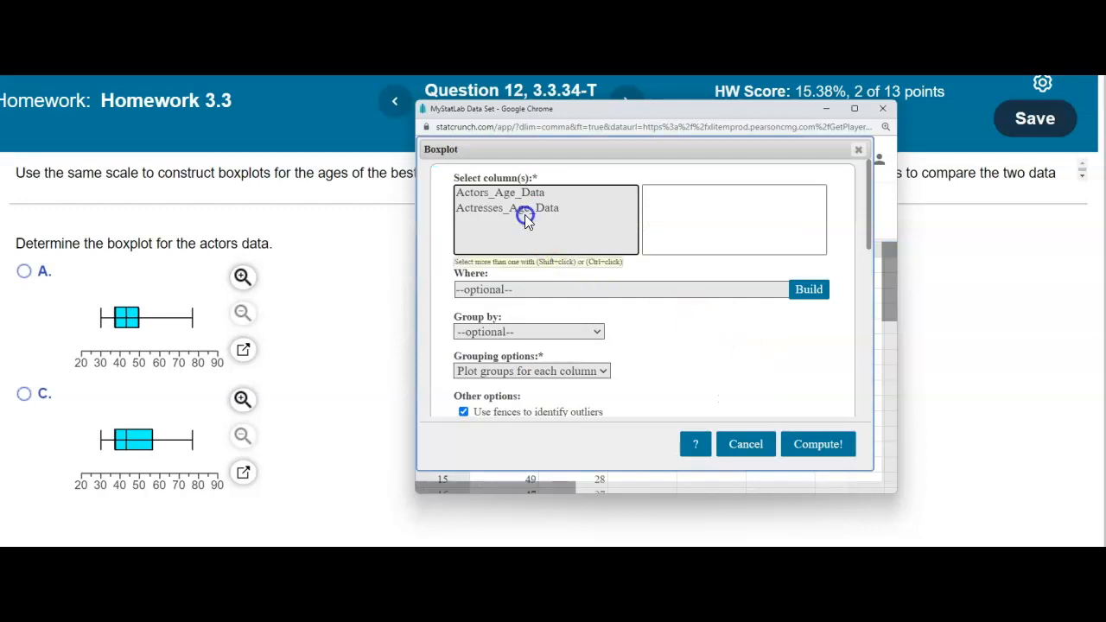
pyautogui.click(493, 194)
pyautogui.click(870, 232)
pyautogui.moveTo(870, 232); pyautogui.dragTo(867, 285)
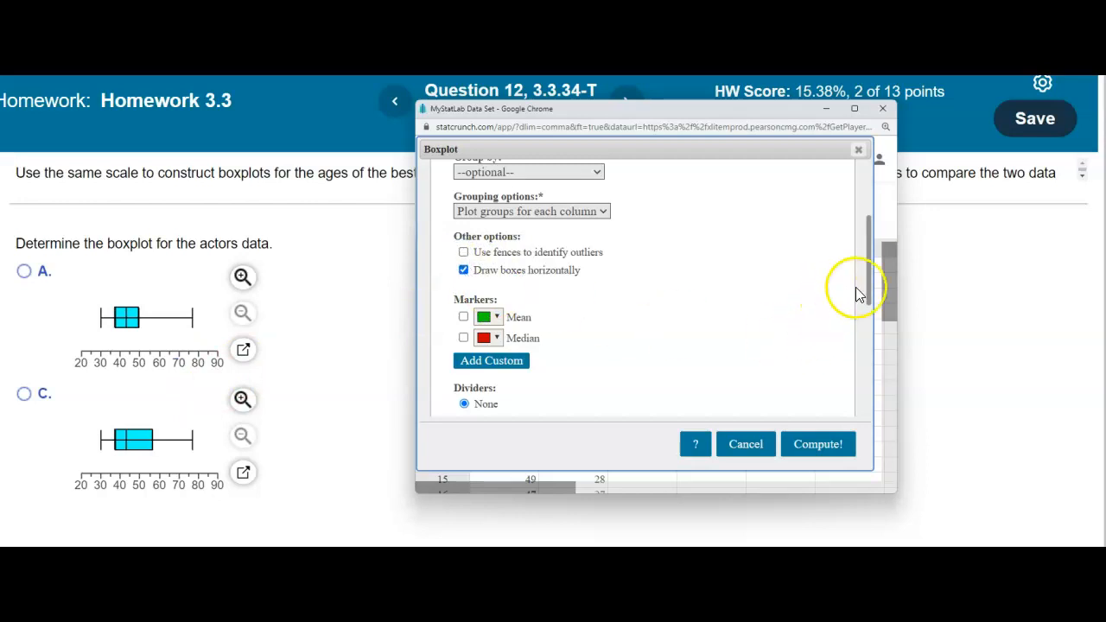
# Step: Label the boxplot's X-axis "Actors Data", compute the graph and enlarge its window
pyautogui.moveTo(869, 281); pyautogui.dragTo(858, 347)
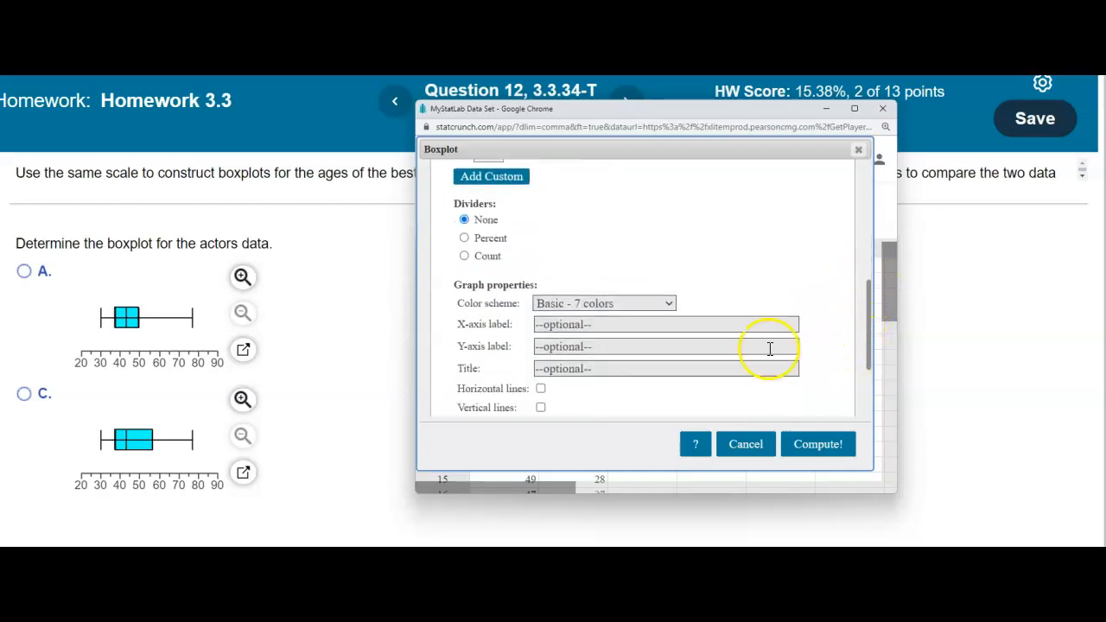
pyautogui.click(586, 325)
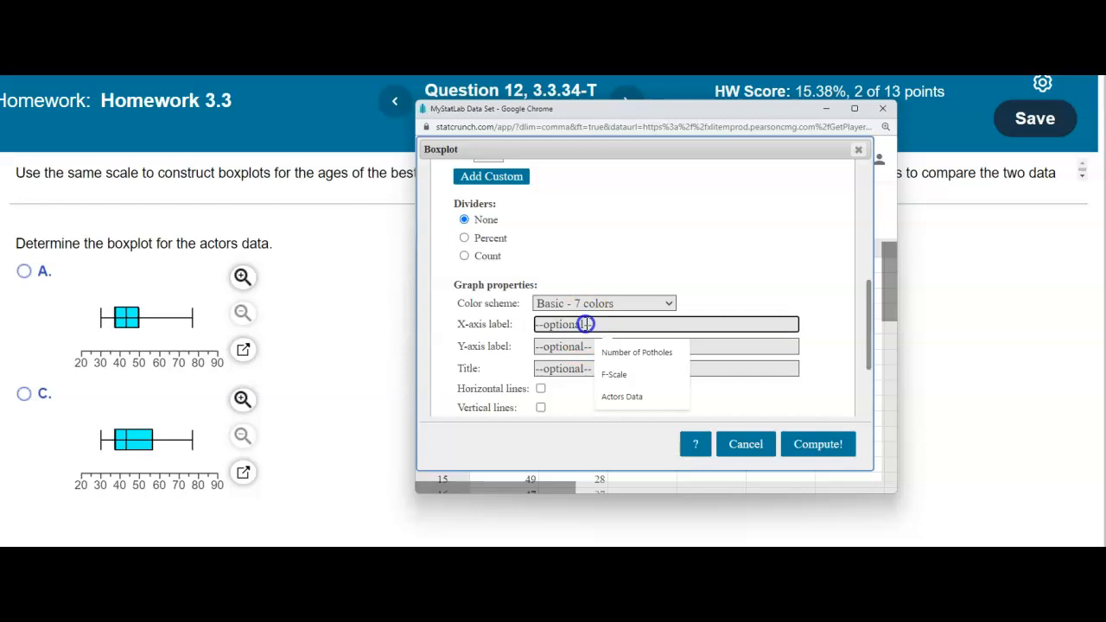
pyautogui.write('Acro')
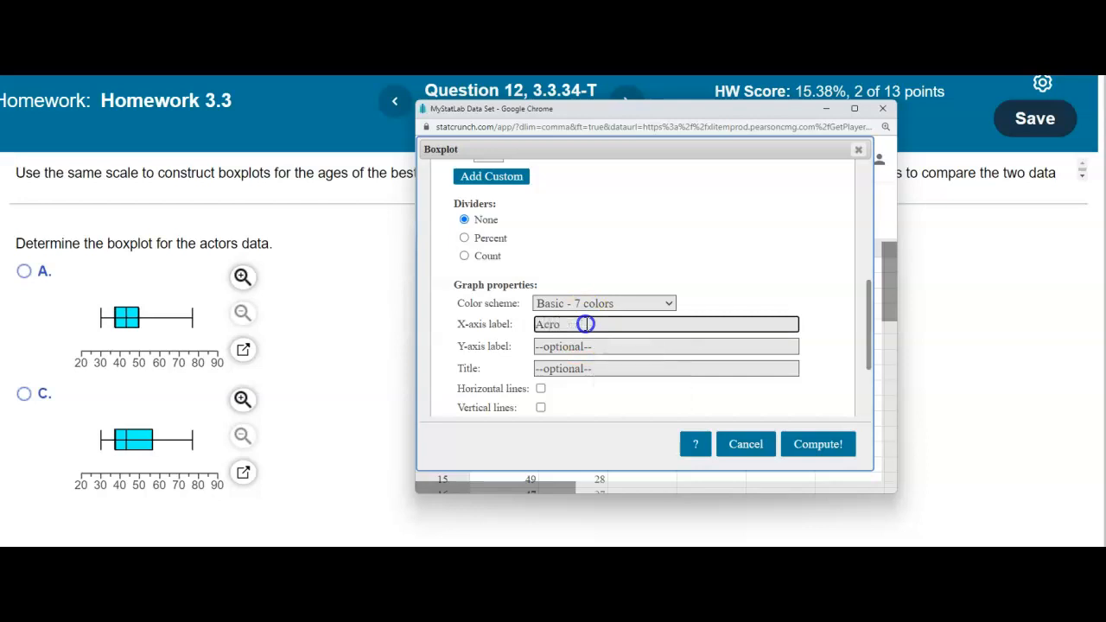
pyautogui.press('BackSpace')
pyautogui.press('BackSpace')
pyautogui.write('tors D')
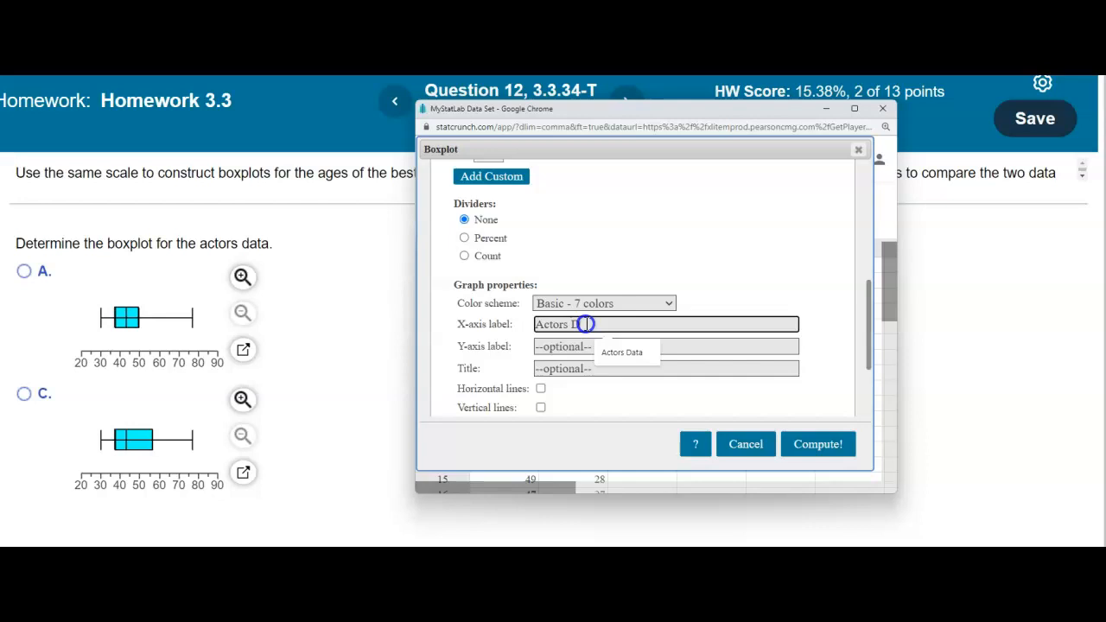
pyautogui.write('ata')
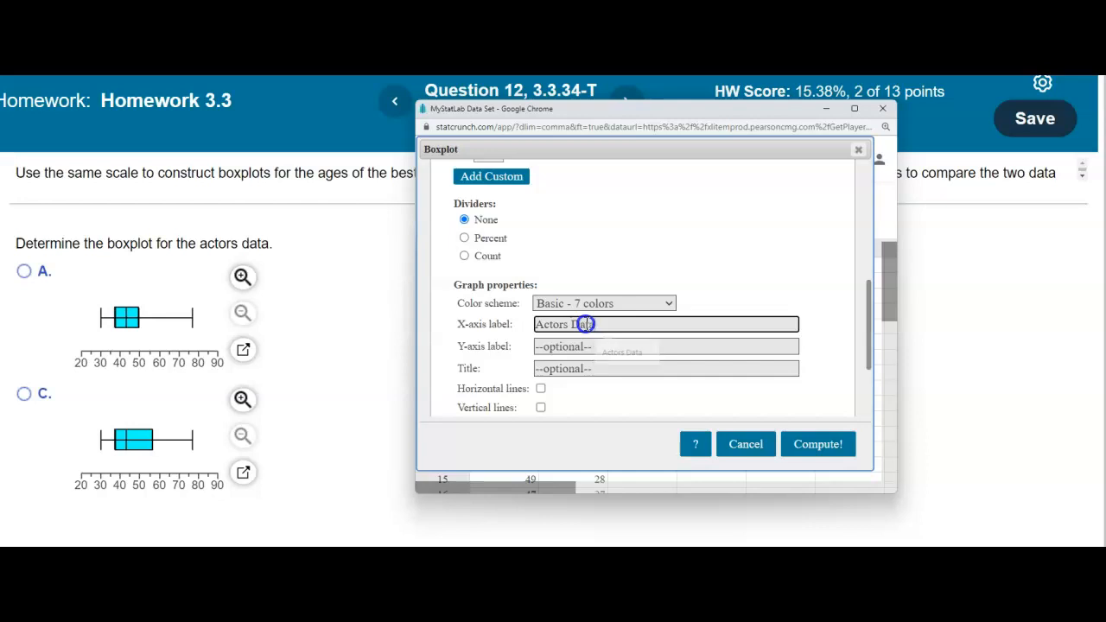
pyautogui.click(821, 444)
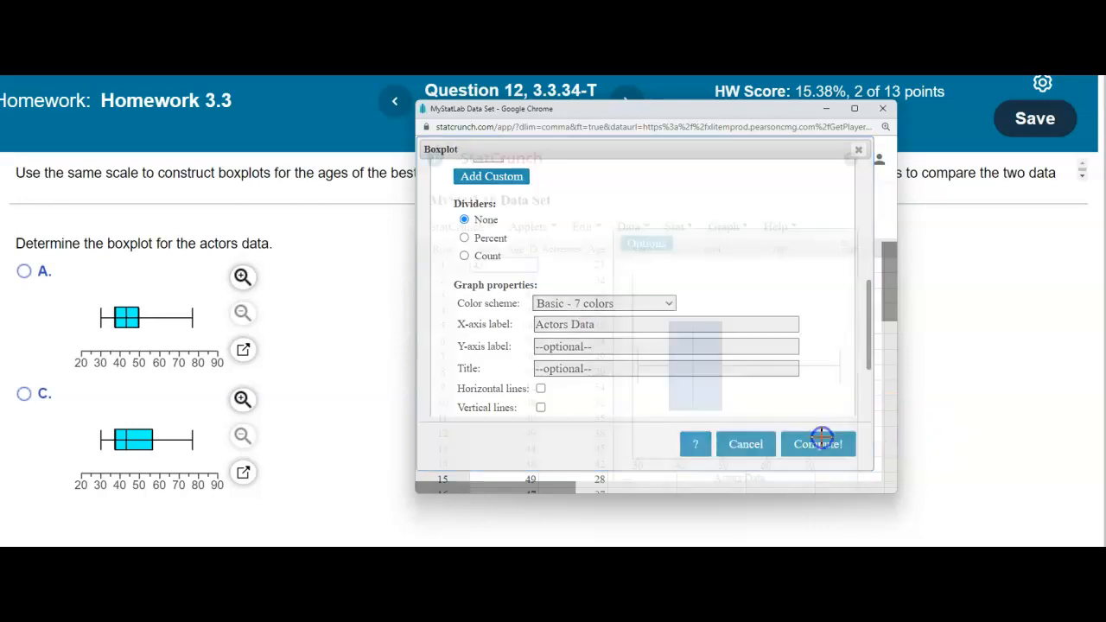
pyautogui.moveTo(614, 314); pyautogui.dragTo(443, 303)
pyautogui.moveTo(553, 243); pyautogui.dragTo(550, 195)
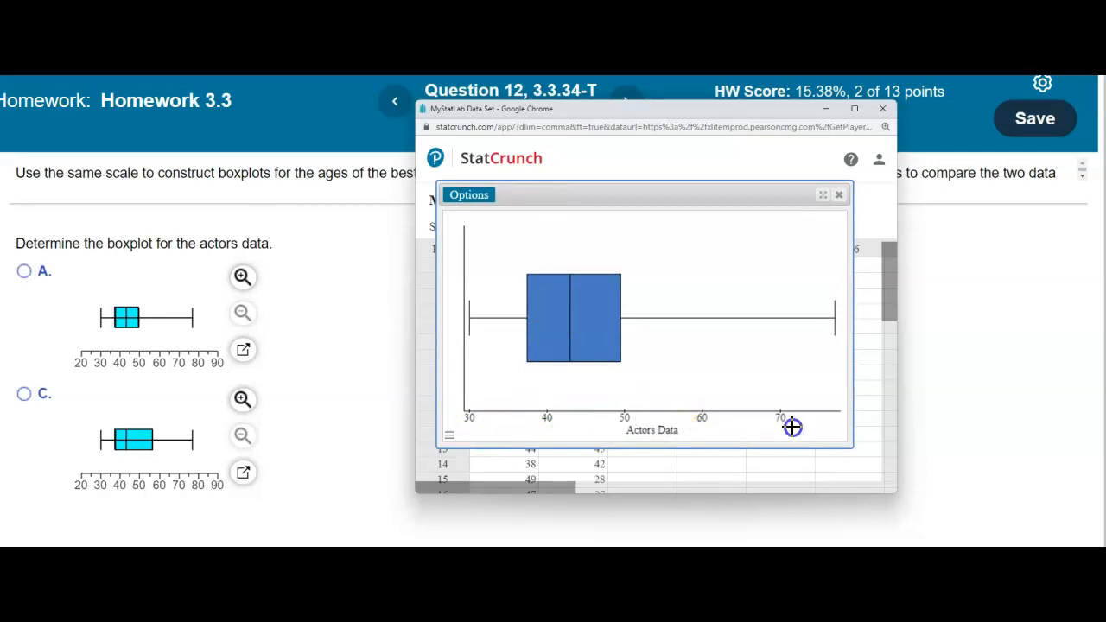
# Step: Set the boxplot's X-axis minimum to 20 and maximum to 90, and widen the graph window slightly
pyautogui.click(449, 439)
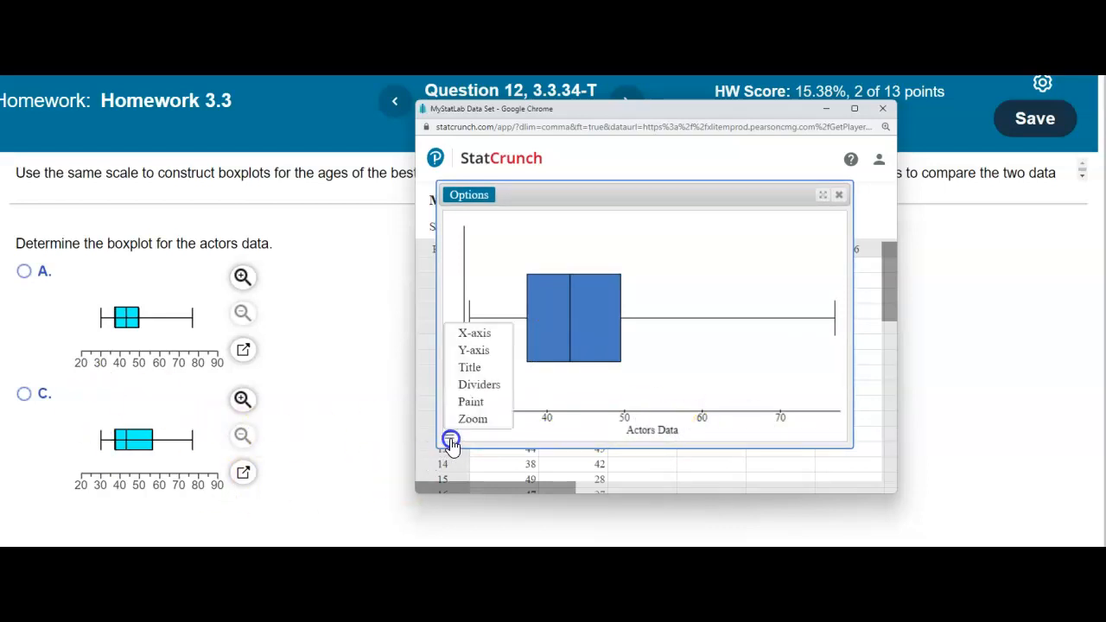
pyautogui.click(477, 336)
pyautogui.doubleClick(468, 218)
pyautogui.write('20')
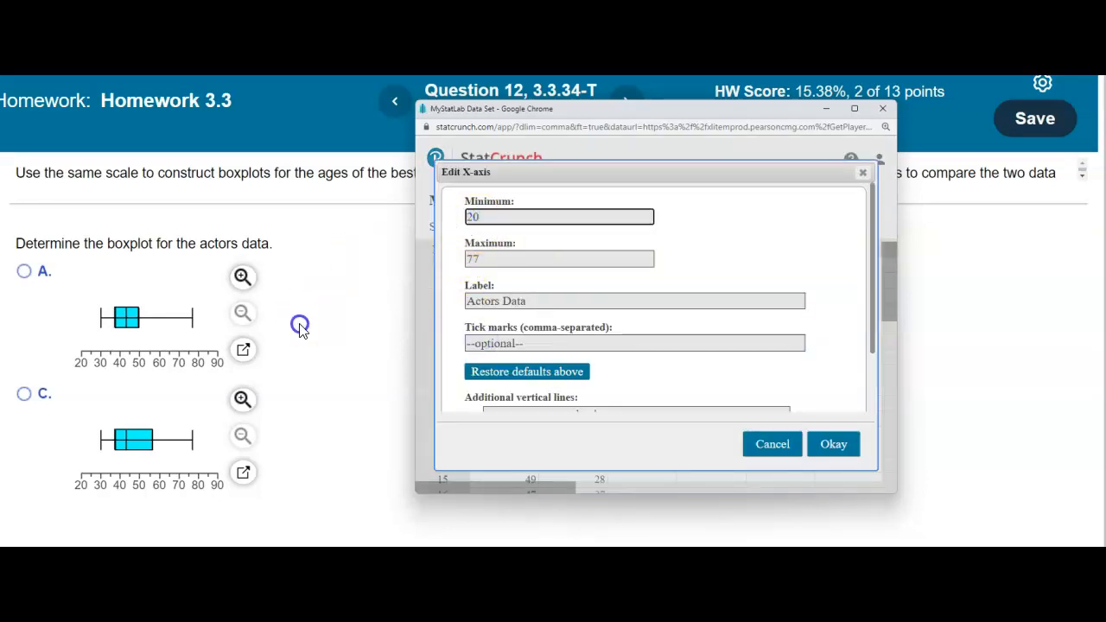
pyautogui.moveTo(490, 258); pyautogui.dragTo(458, 261)
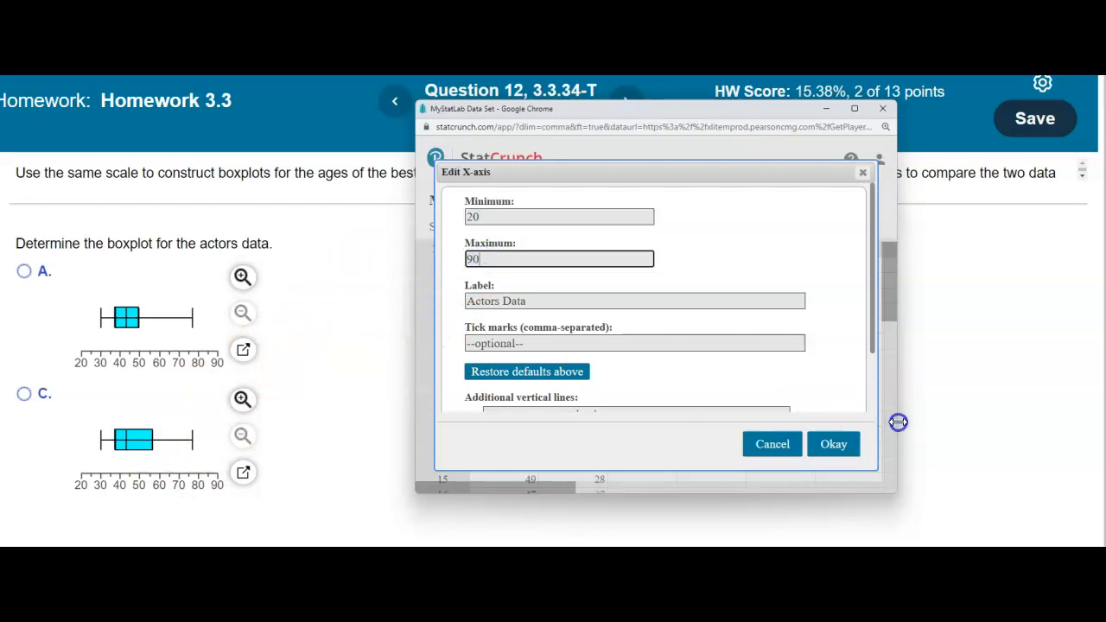
pyautogui.click(851, 442)
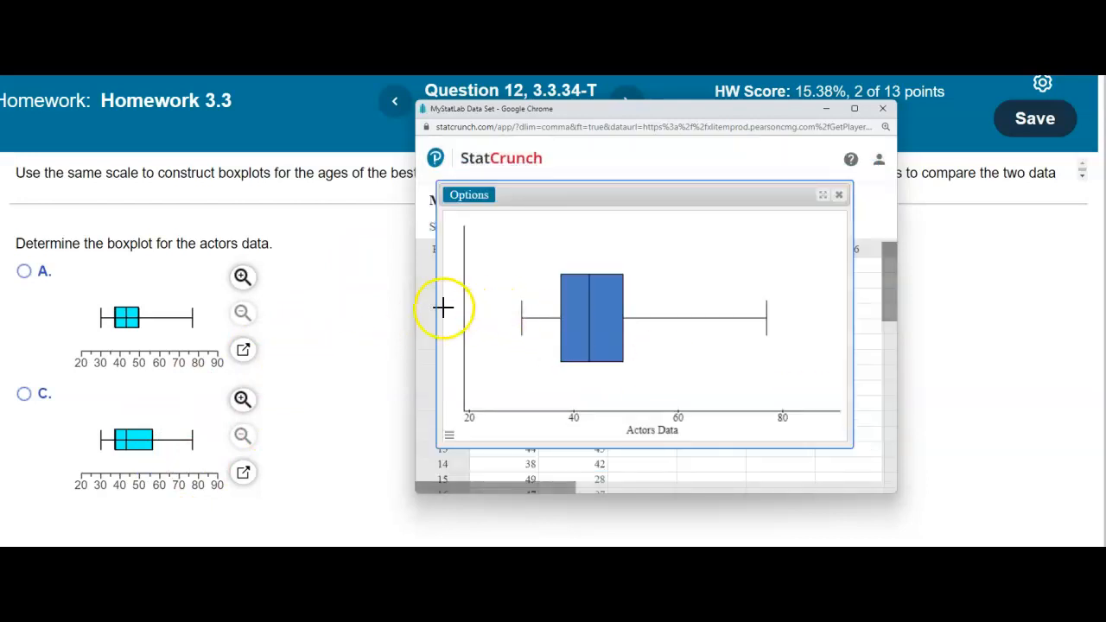
pyautogui.moveTo(426, 314); pyautogui.dragTo(403, 320)
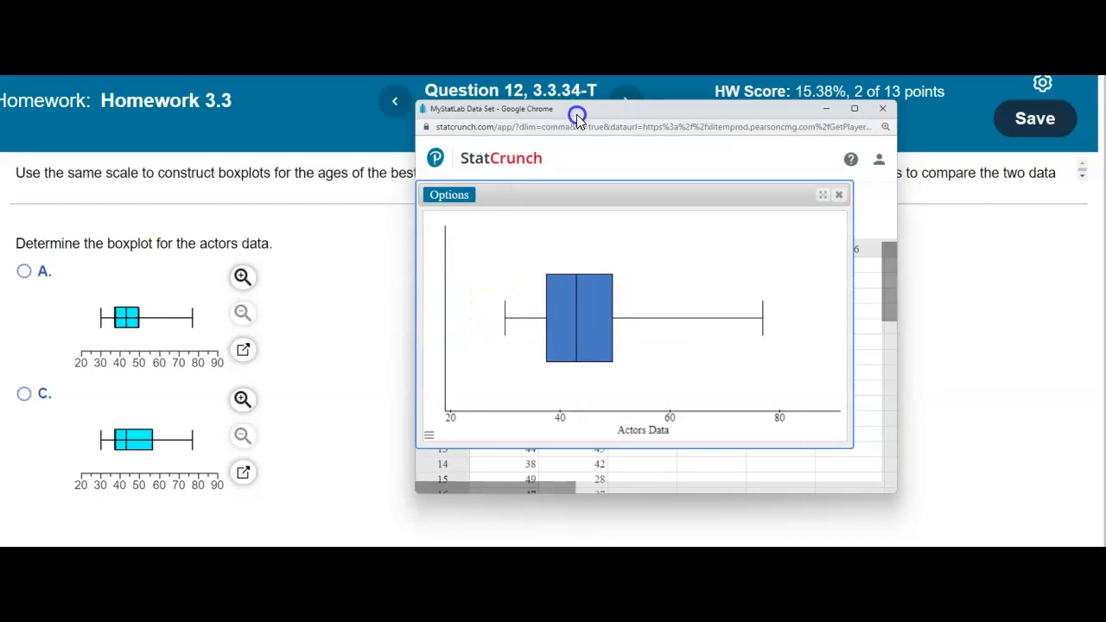
# Step: Compare the actors boxplot and its five-number summary with the homework's four answer choices
pyautogui.moveTo(576, 287)
pyautogui.moveTo(609, 114); pyautogui.dragTo(253, 136)
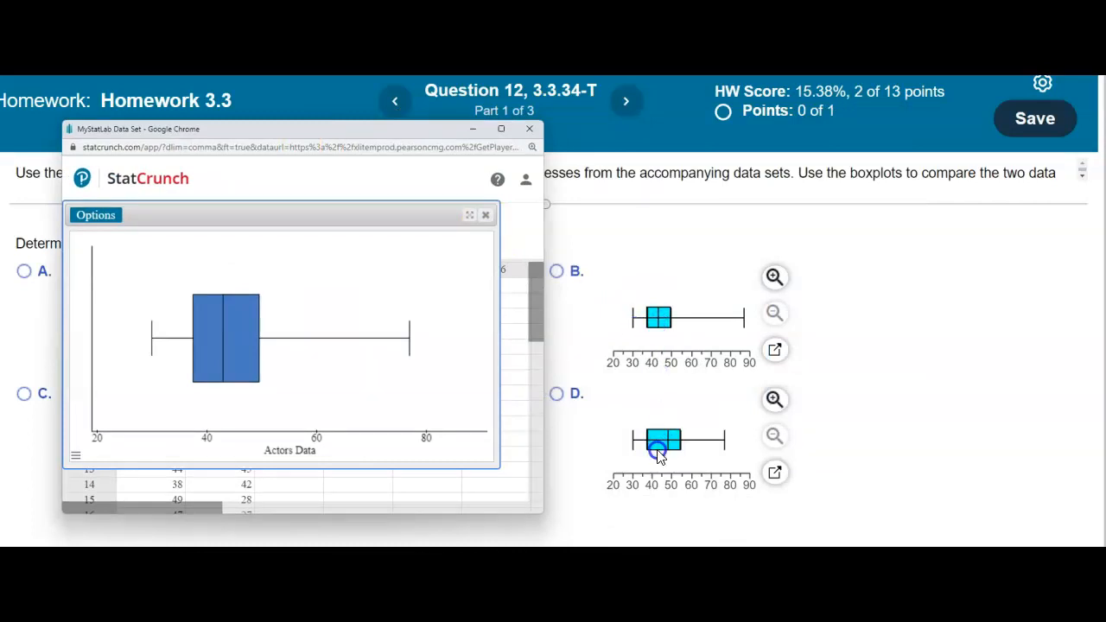
pyautogui.moveTo(365, 137); pyautogui.dragTo(960, 139)
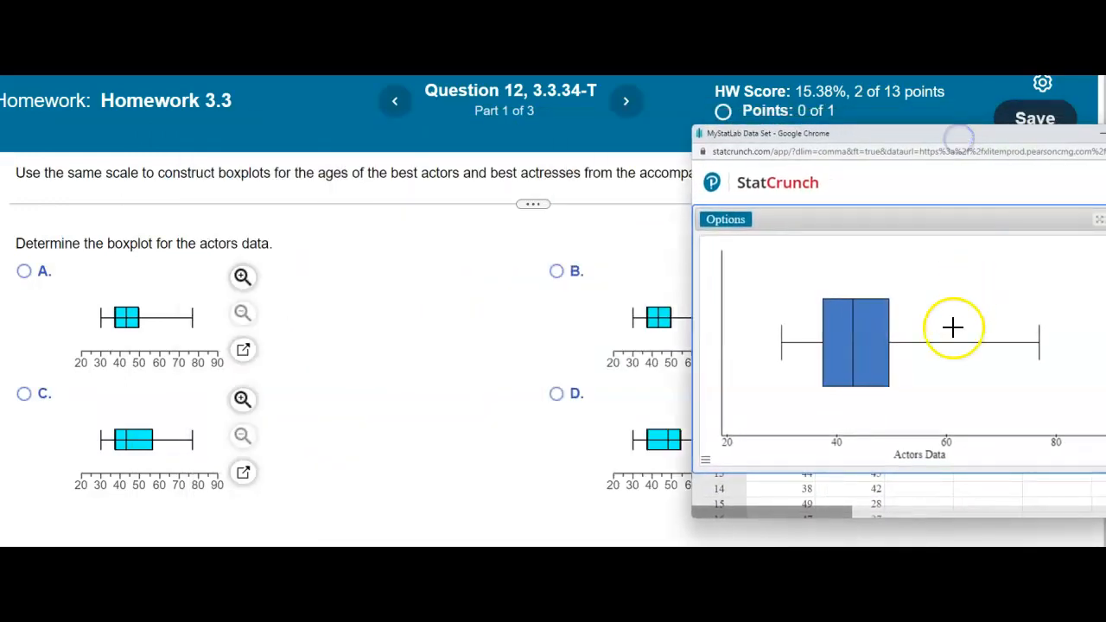
pyautogui.moveTo(859, 366)
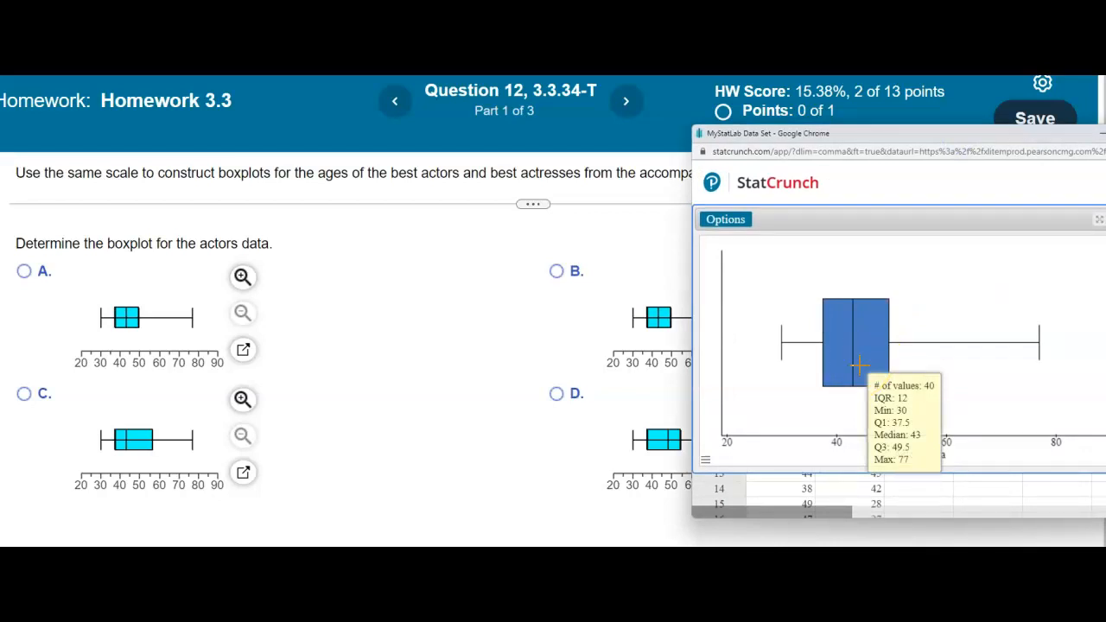
pyautogui.click(862, 364)
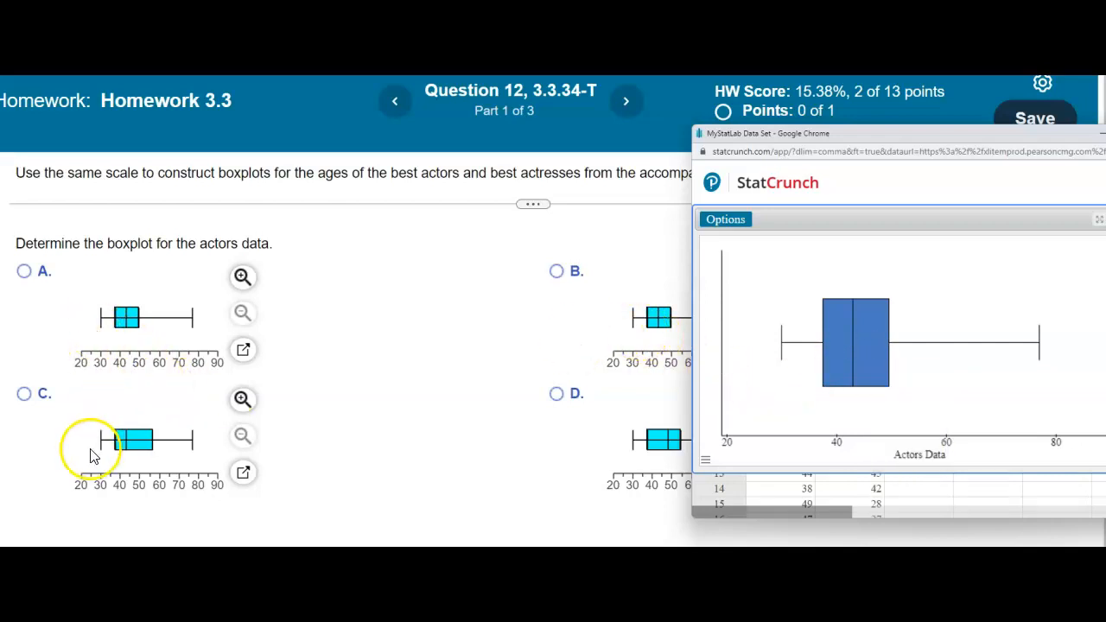
pyautogui.moveTo(852, 324)
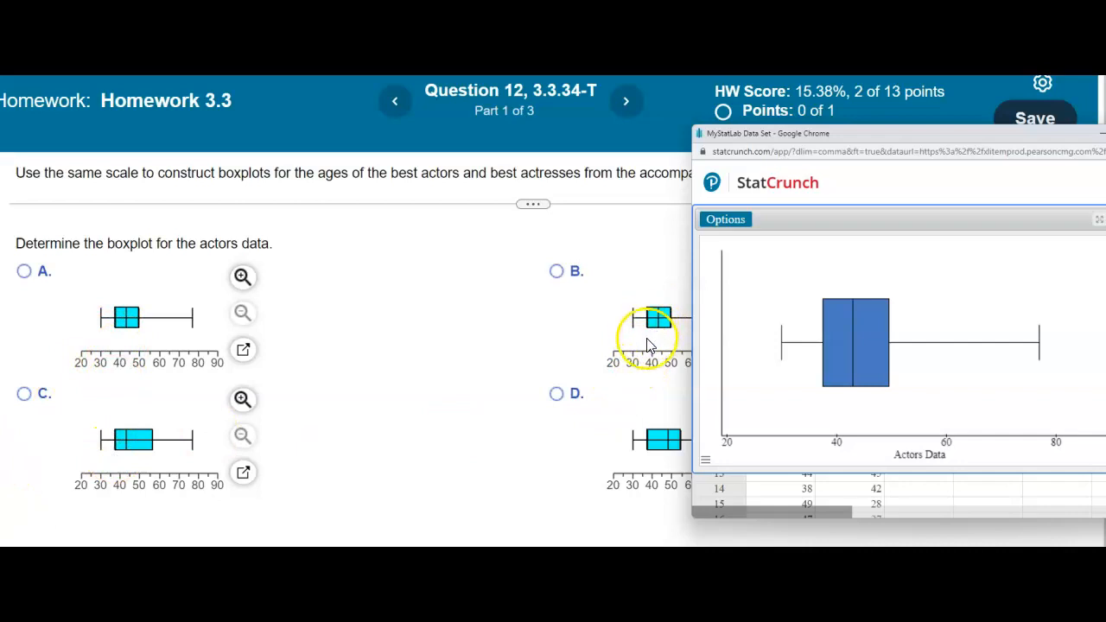
pyautogui.moveTo(871, 363)
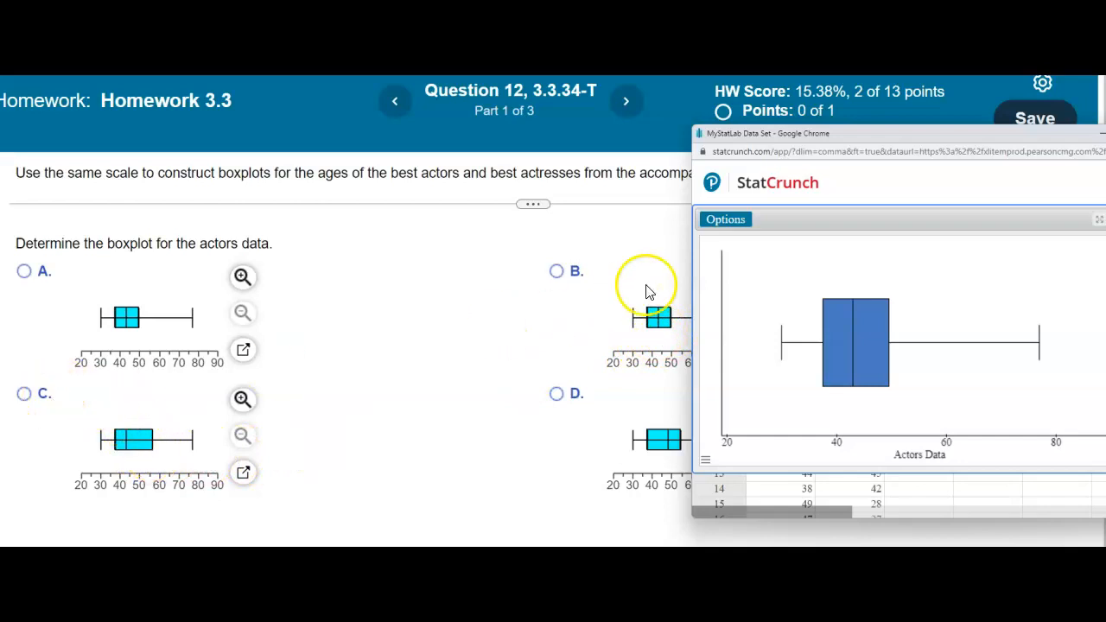
pyautogui.moveTo(741, 149); pyautogui.dragTo(813, 154)
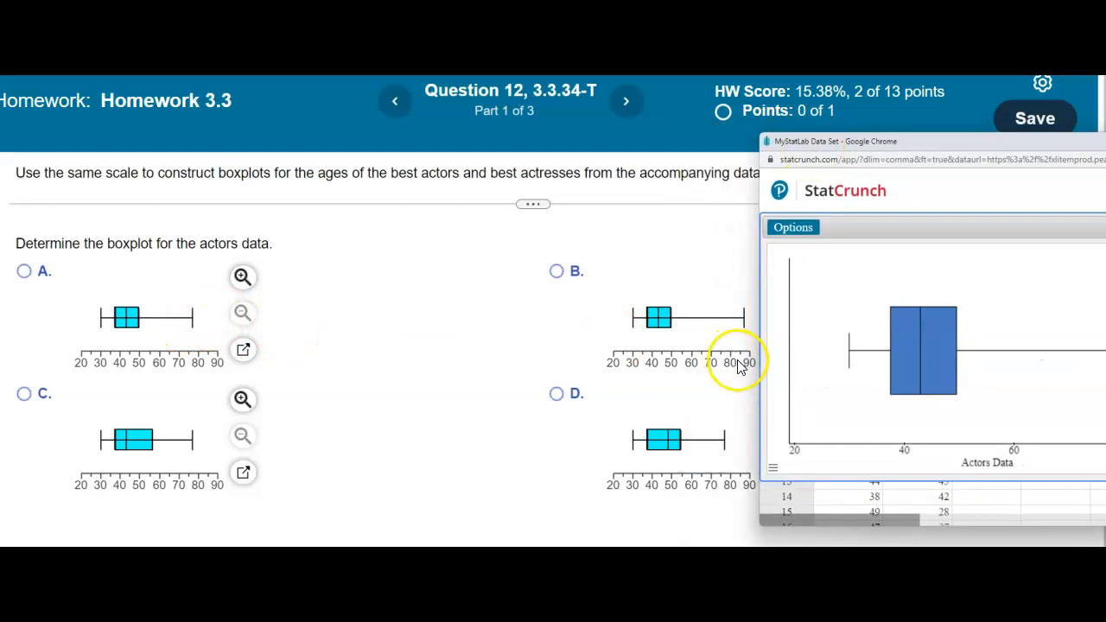
pyautogui.moveTo(927, 143); pyautogui.dragTo(878, 145)
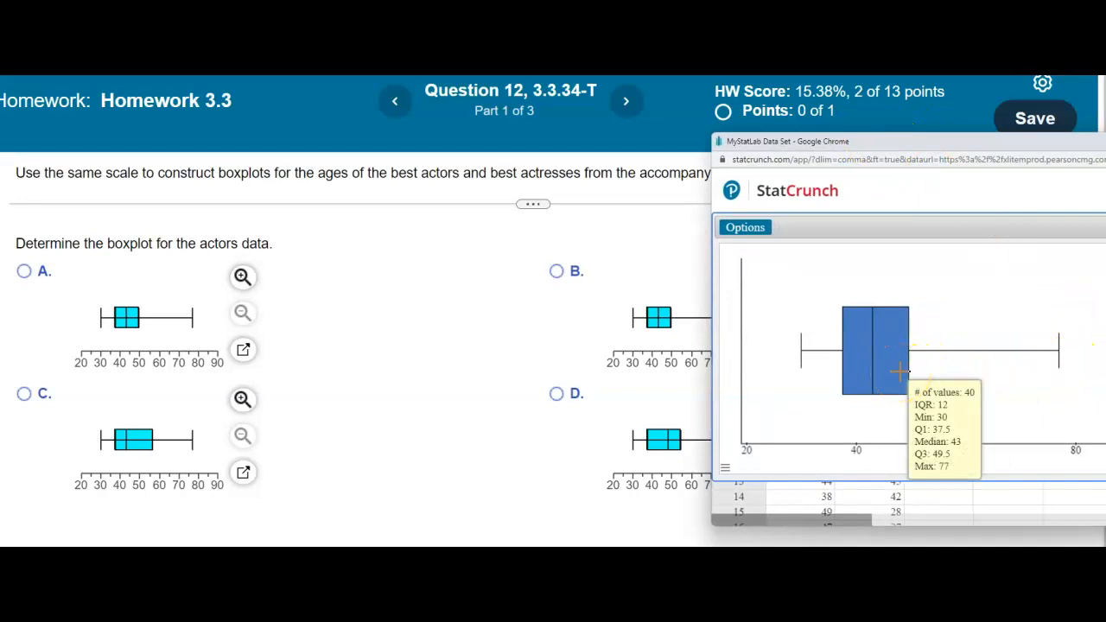
pyautogui.moveTo(916, 143); pyautogui.dragTo(970, 141)
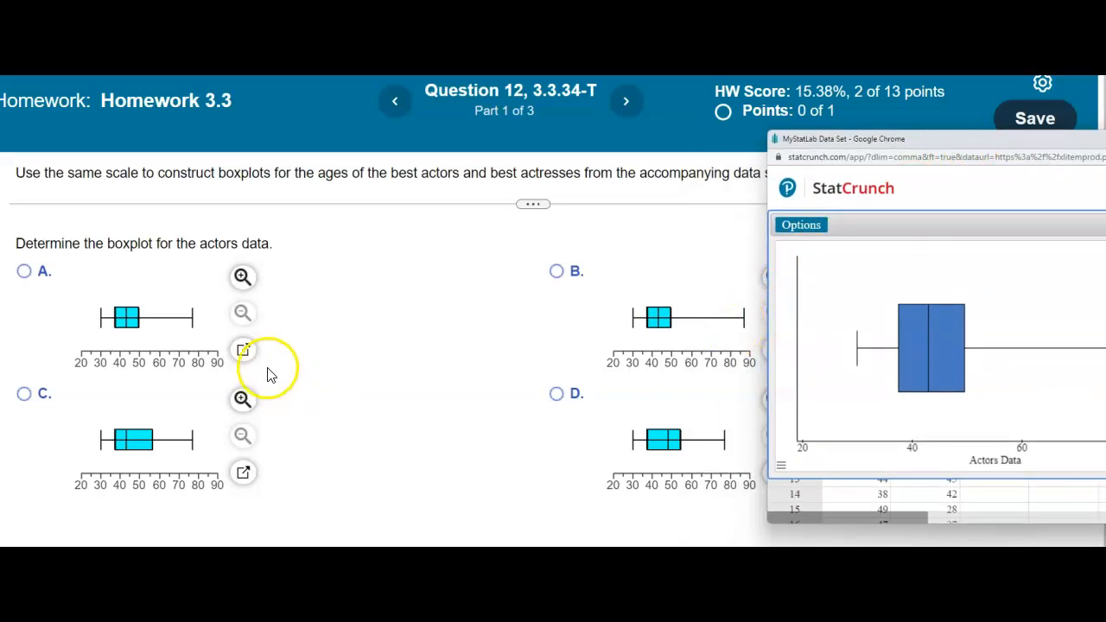
# Step: Answer the actors boxplot question with choice A and continue to the actresses part
pyautogui.click(24, 272)
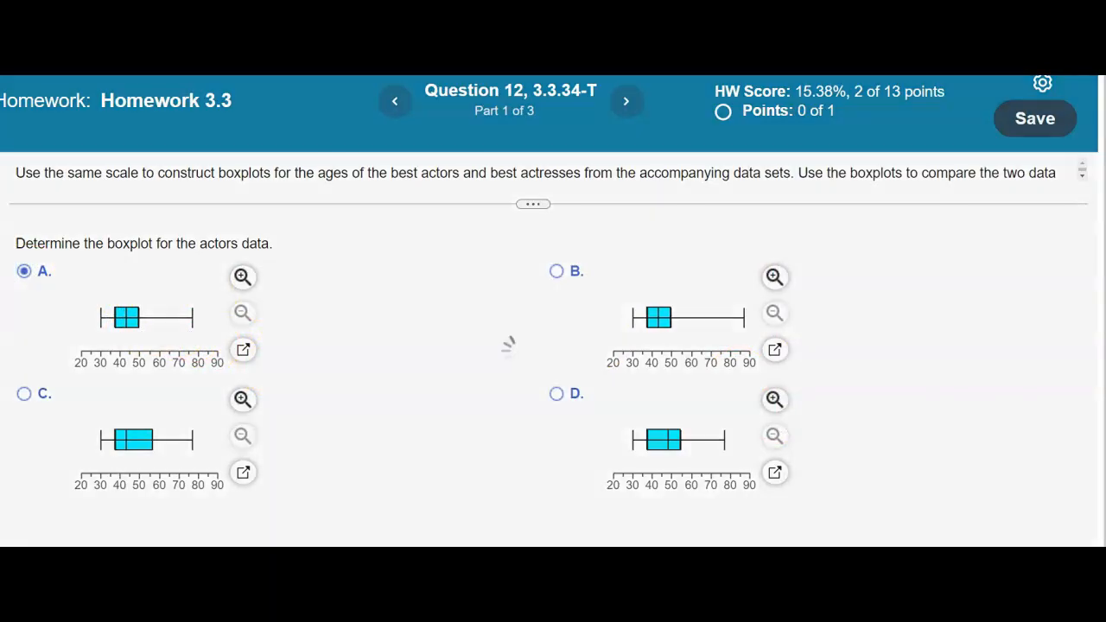
pyautogui.click(514, 393)
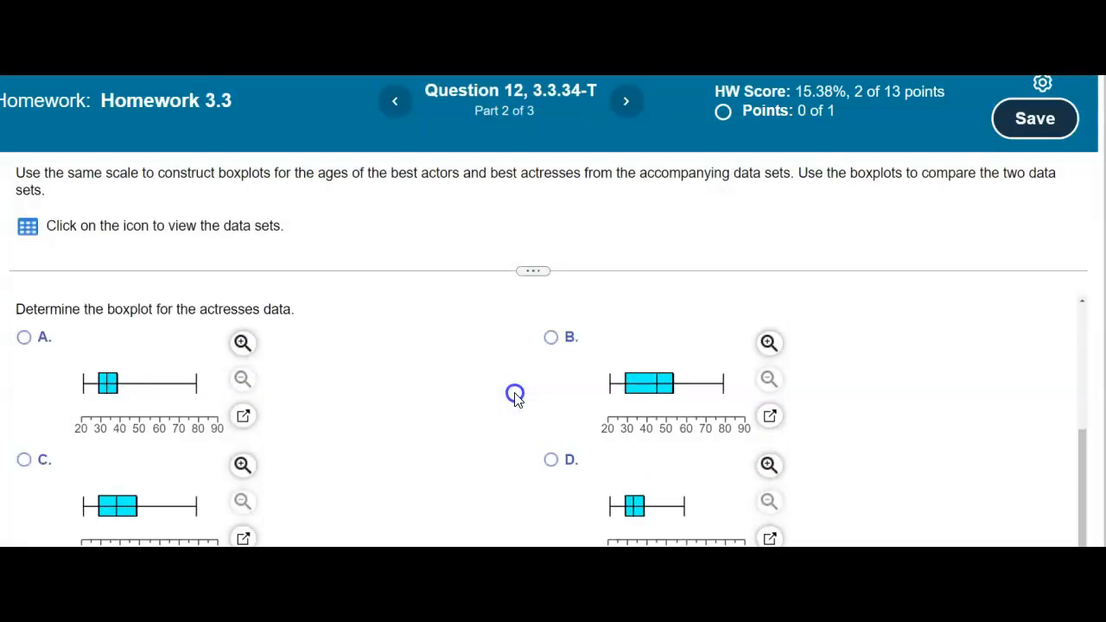
# Step: Enlarge the answer area to show the actresses boxplot choices and return to the StatCrunch window
pyautogui.moveTo(523, 274); pyautogui.dragTo(536, 184)
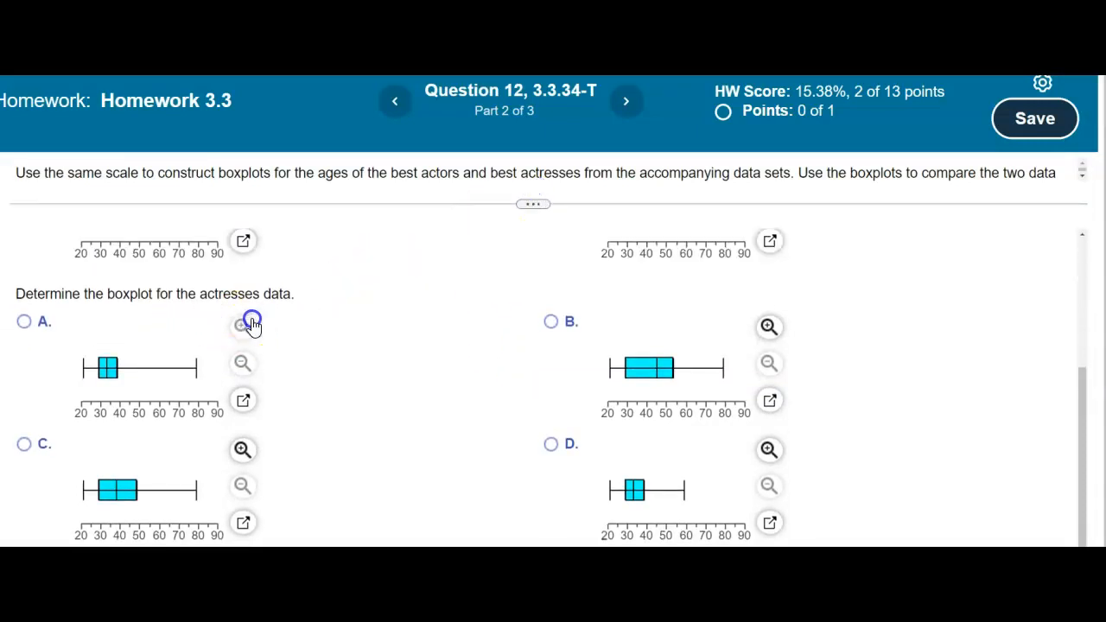
pyautogui.hotkey('alt', 'Tab')
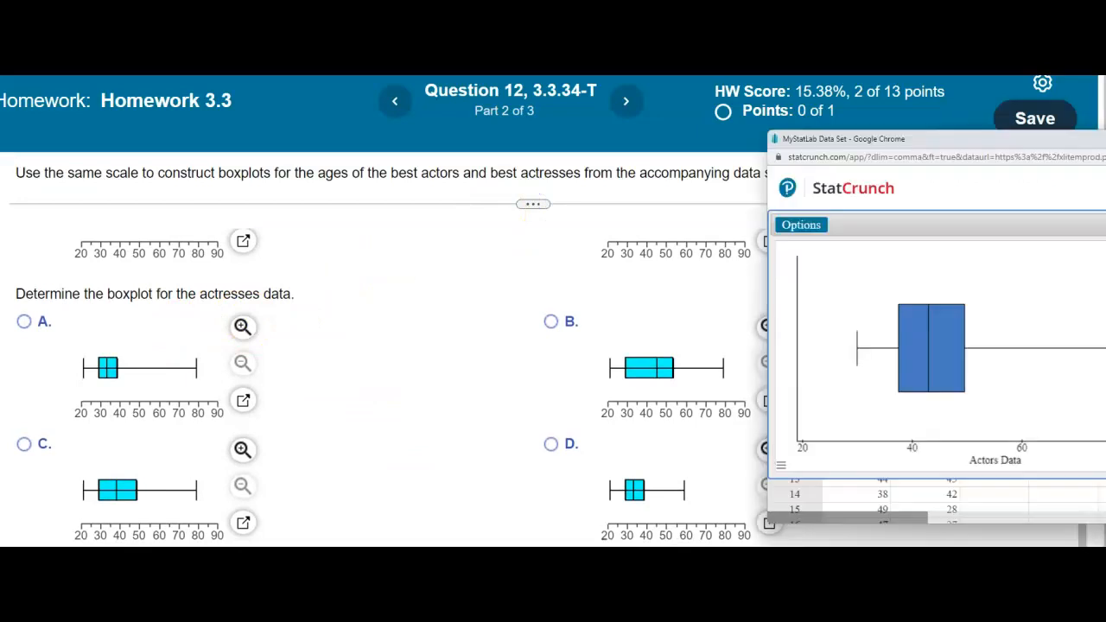
# Step: Edit the boxplot to plot Actresses_Age_Data instead of the actors column, with the X-axis label "Actresses Data"
pyautogui.moveTo(887, 142); pyautogui.dragTo(597, 108)
pyautogui.click(512, 191)
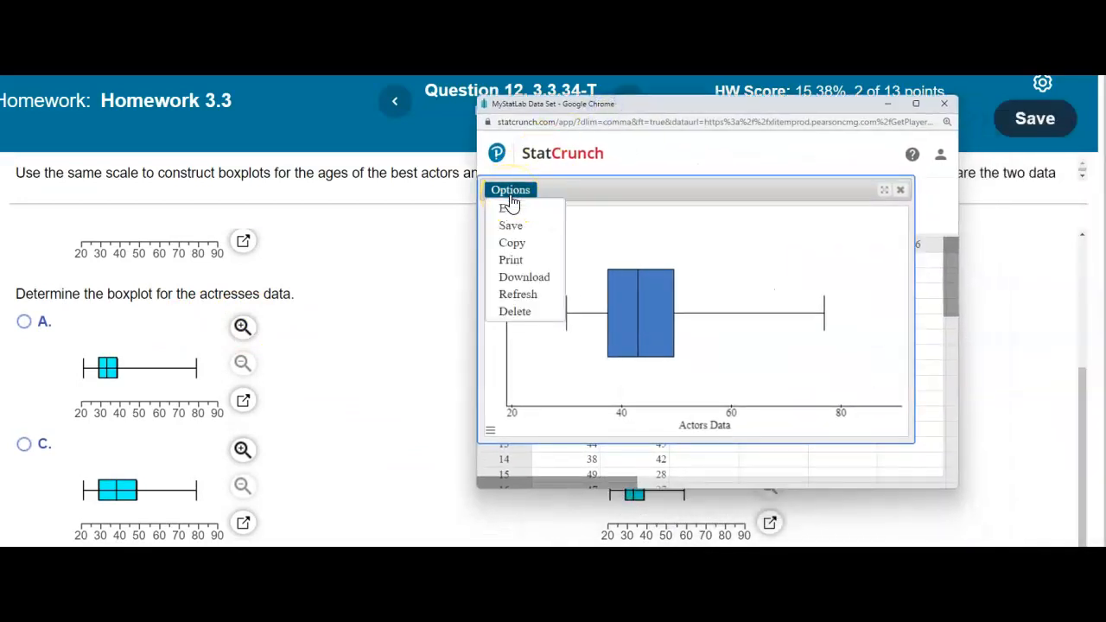
pyautogui.click(510, 208)
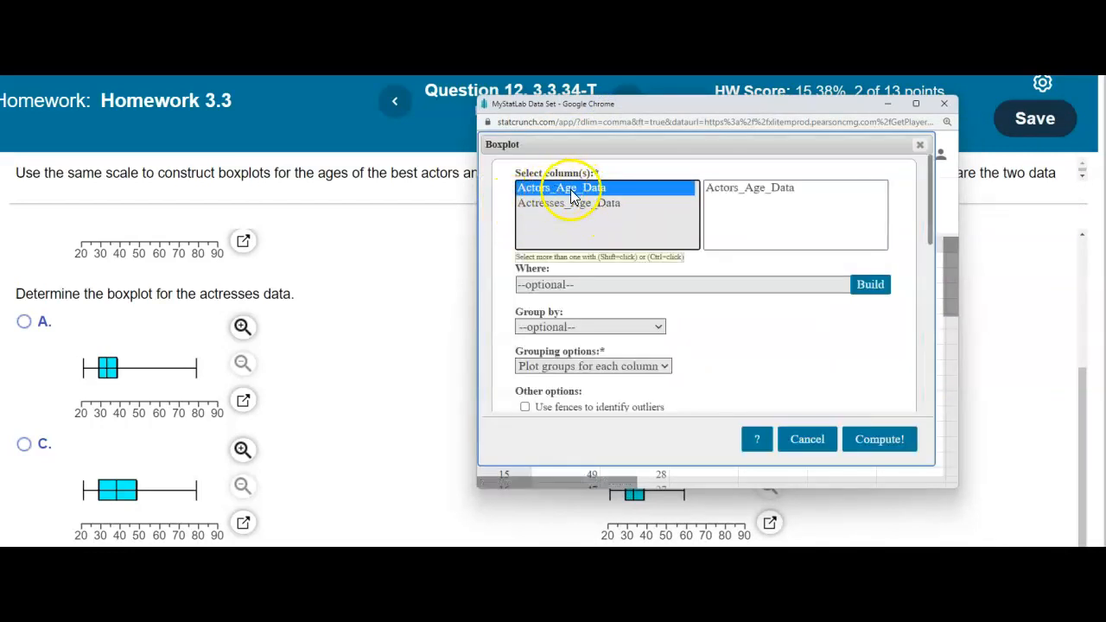
pyautogui.click(561, 204)
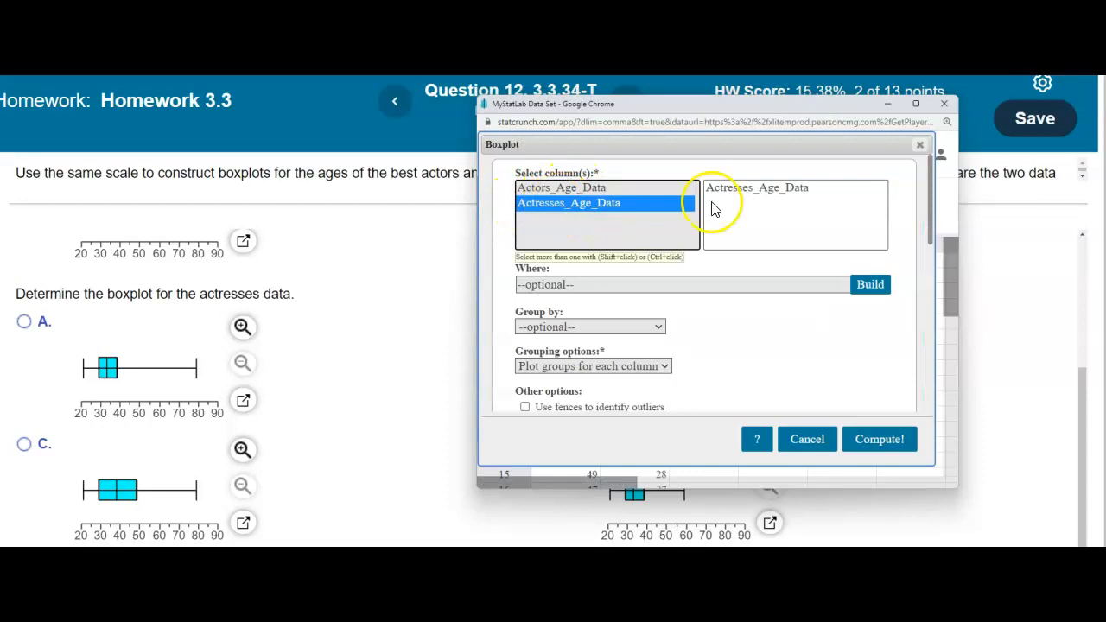
pyautogui.scroll(-5, 700, 370)
pyautogui.scroll(5, 726, 370)
pyautogui.moveTo(936, 198); pyautogui.dragTo(933, 333)
pyautogui.click(630, 283)
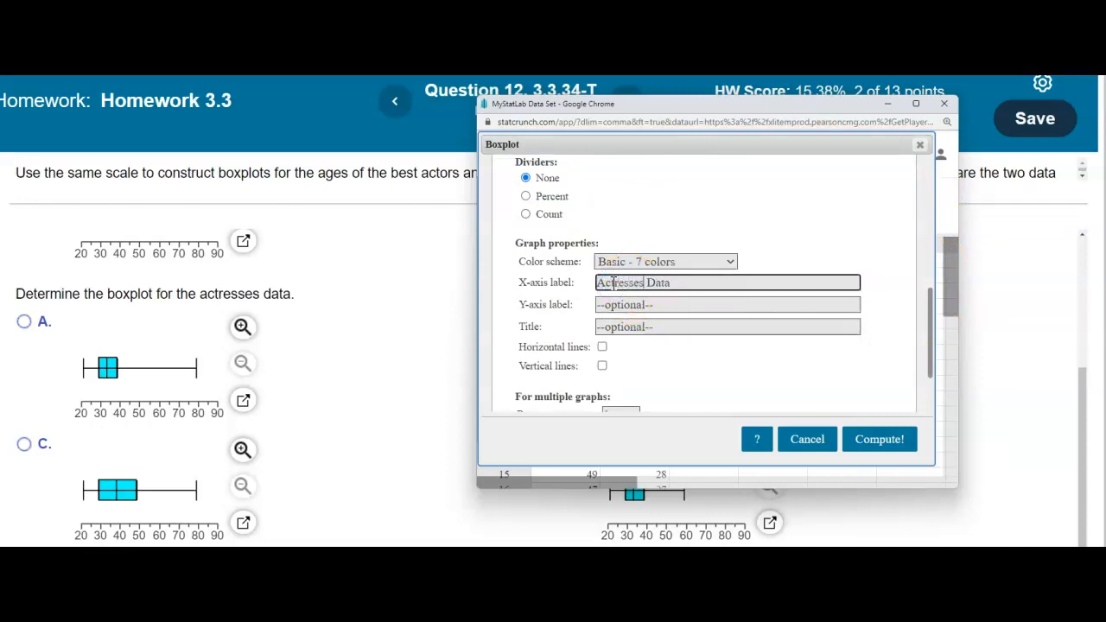
pyautogui.click(890, 440)
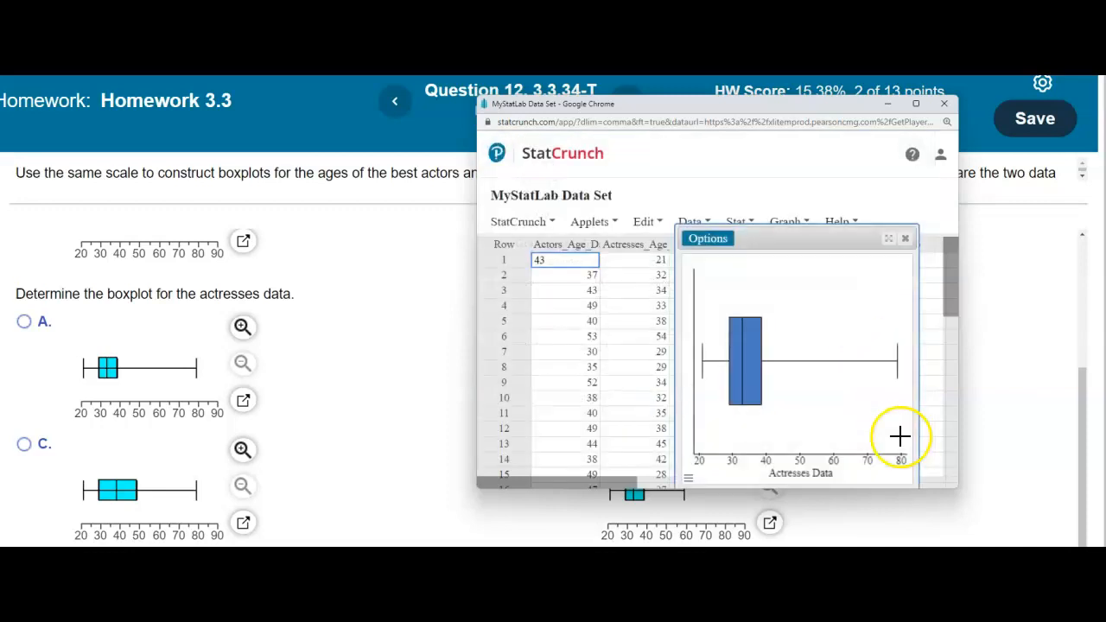
# Step: Widen the actresses boxplot window and set its X-axis maximum to 90
pyautogui.moveTo(676, 338); pyautogui.dragTo(496, 344)
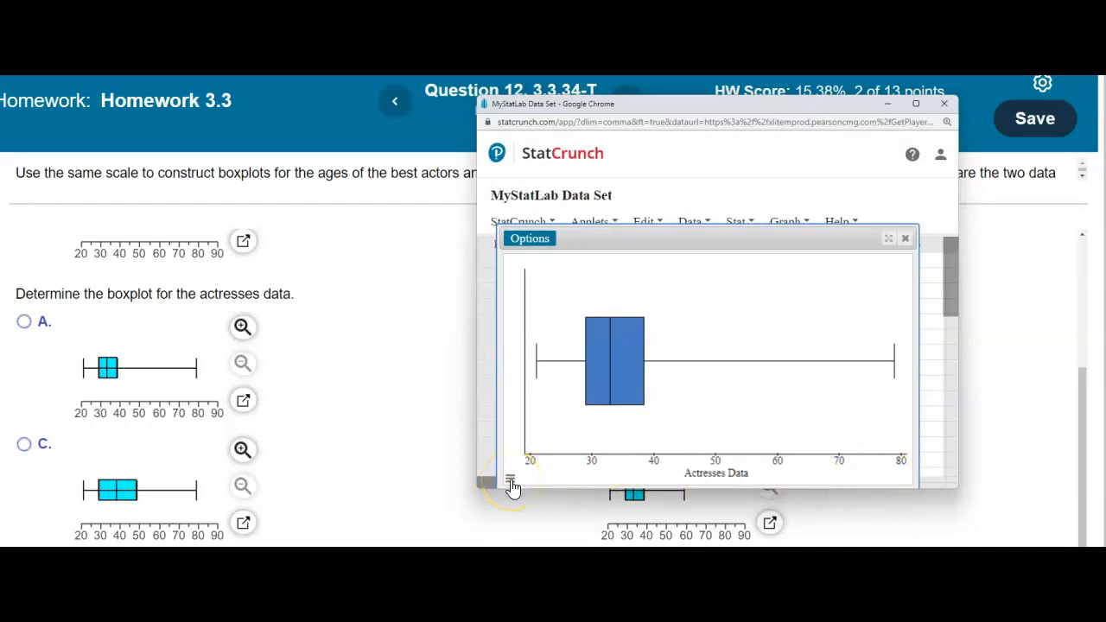
pyautogui.click(511, 482)
pyautogui.click(533, 389)
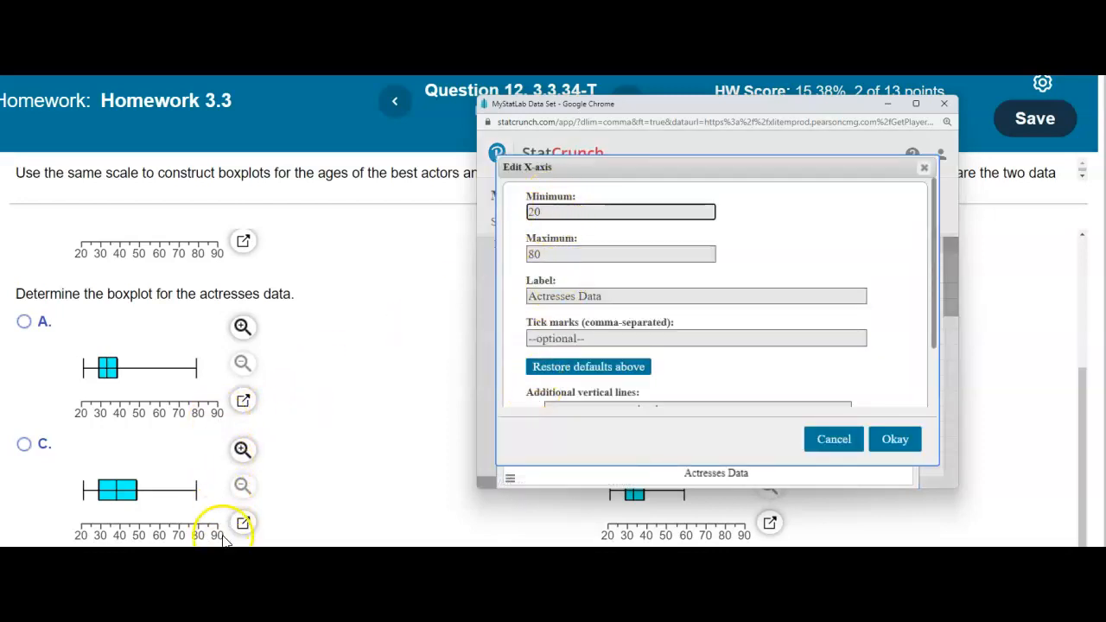
pyautogui.doubleClick(533, 254)
pyautogui.write('90')
pyautogui.click(895, 441)
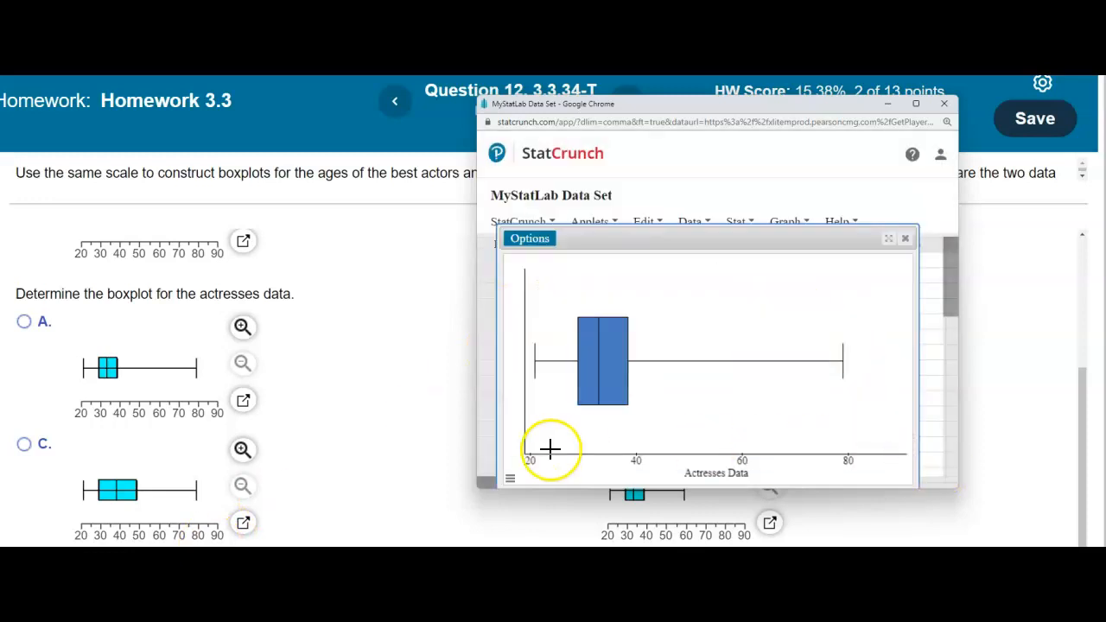
# Step: Compare the actresses boxplot with the four choices, answer with choice A and continue to the final part
pyautogui.moveTo(594, 385)
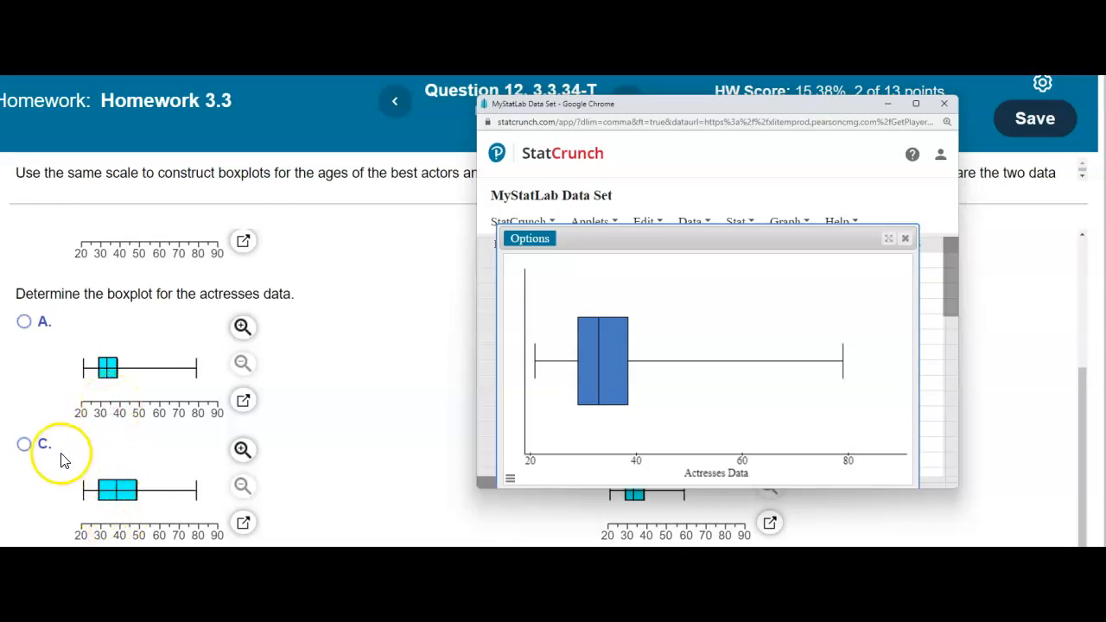
pyautogui.moveTo(632, 110); pyautogui.dragTo(230, 172)
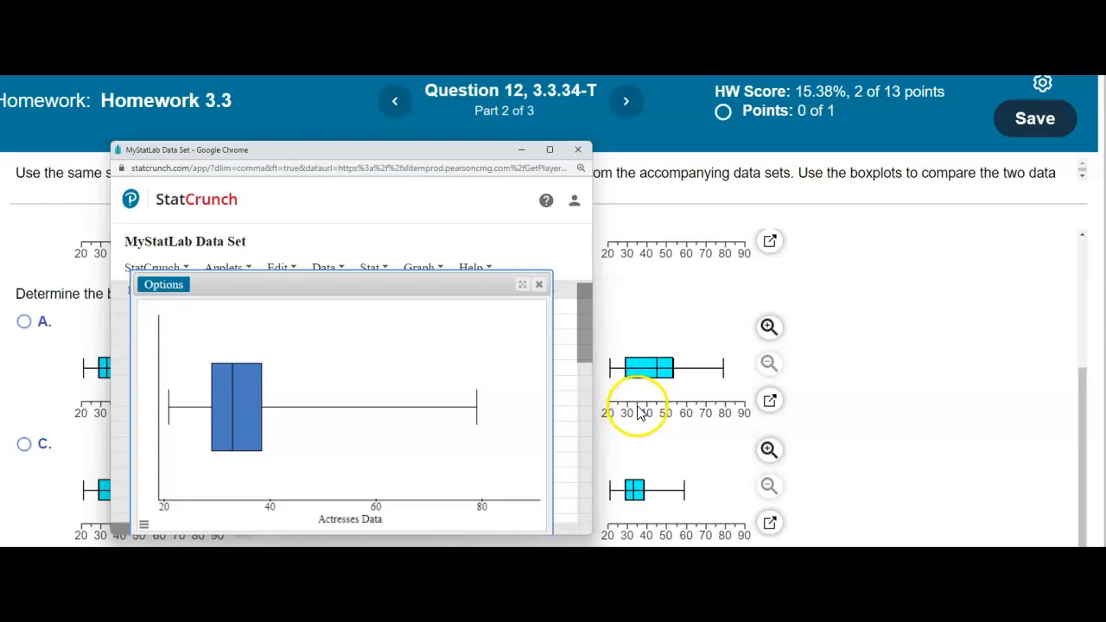
pyautogui.moveTo(363, 154); pyautogui.dragTo(799, 49)
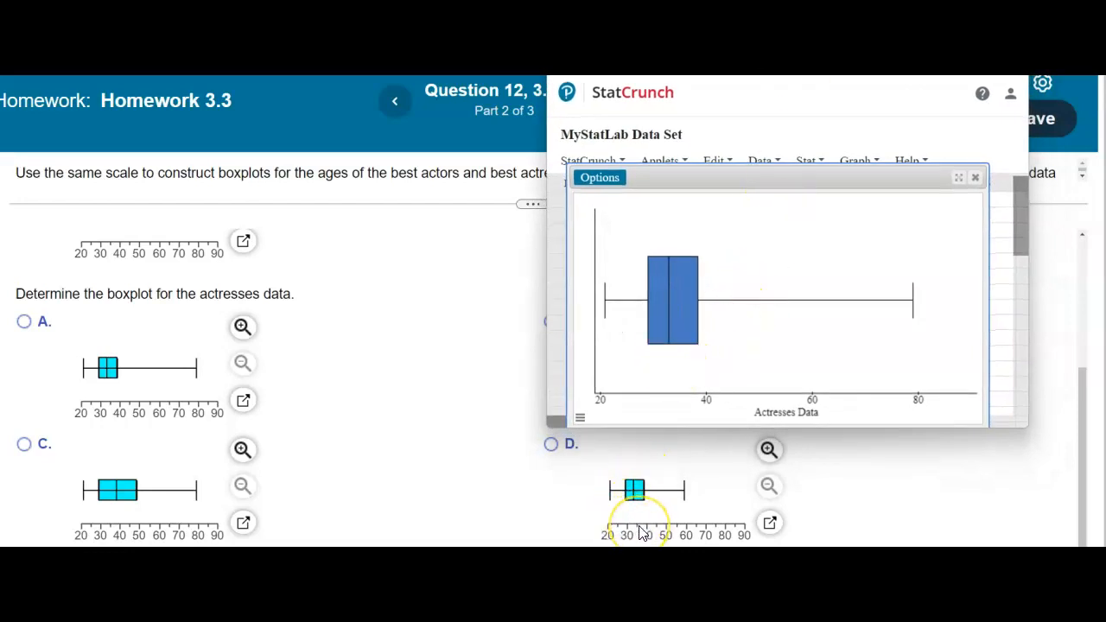
pyautogui.moveTo(676, 311)
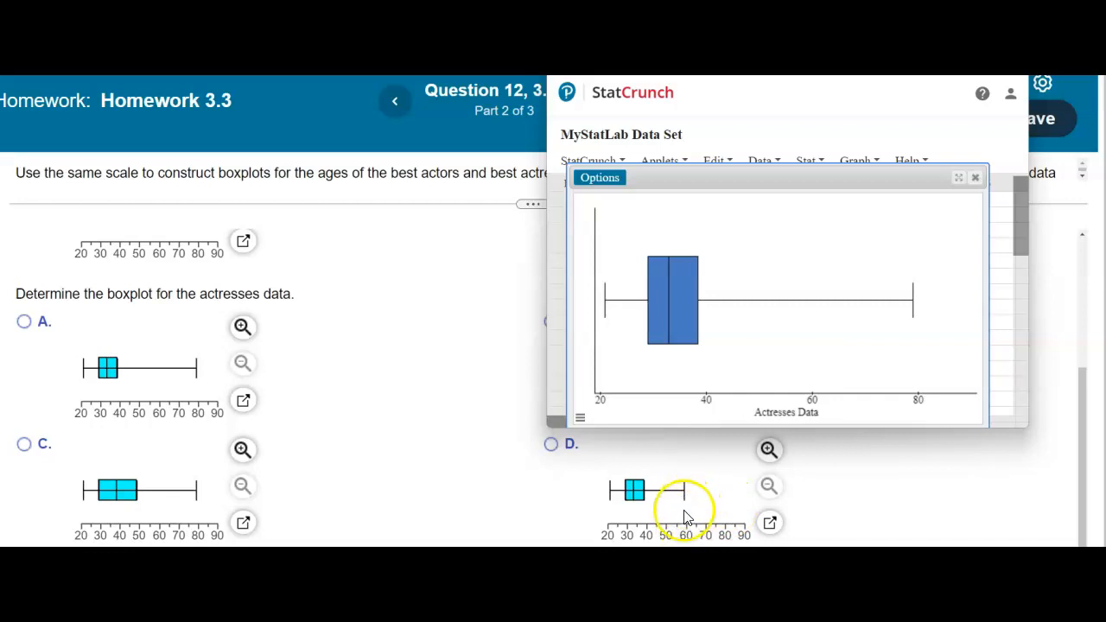
pyautogui.click(25, 323)
pyautogui.click(1017, 526)
pyautogui.click(536, 391)
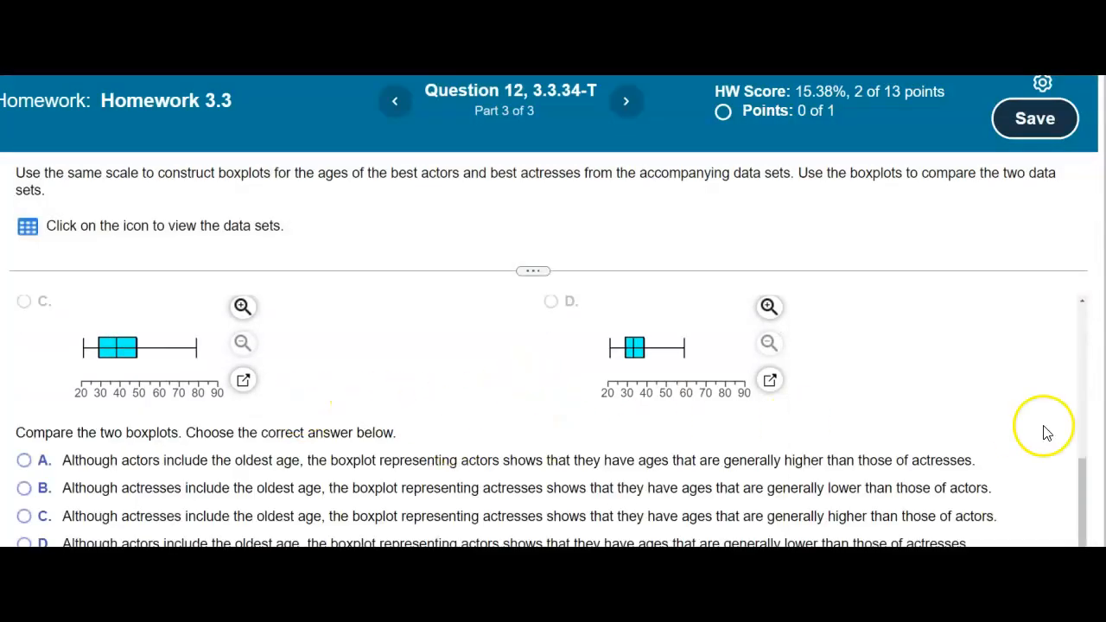
# Step: Enlarge the answer area to show all the boxplot comparison choices and return to the StatCrunch window
pyautogui.scroll(-1, 1082, 477)
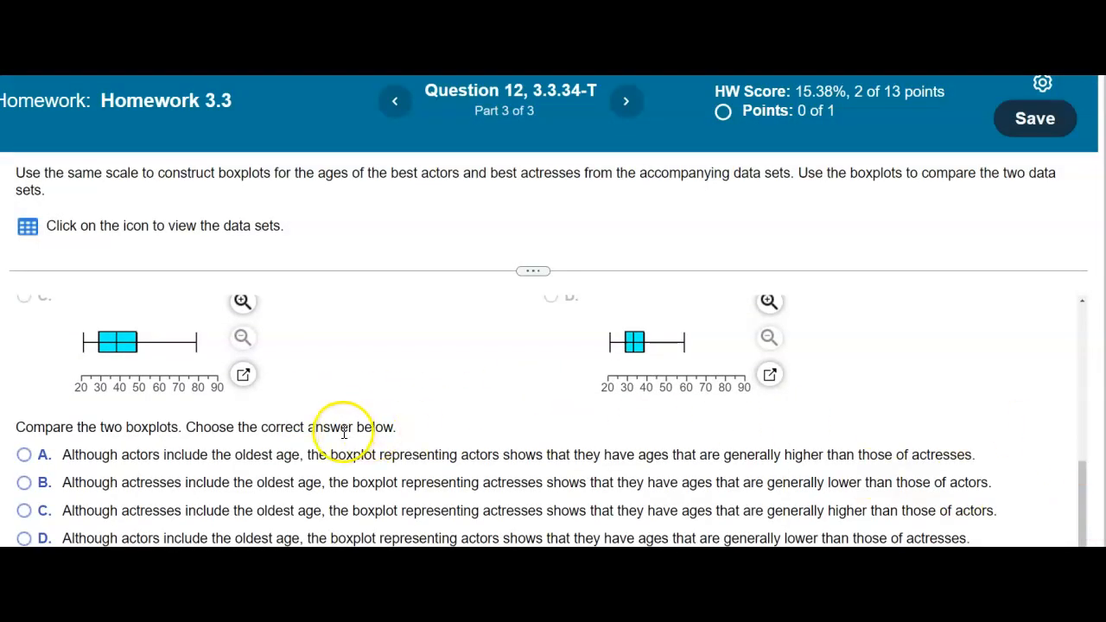
pyautogui.moveTo(533, 271); pyautogui.dragTo(542, 193)
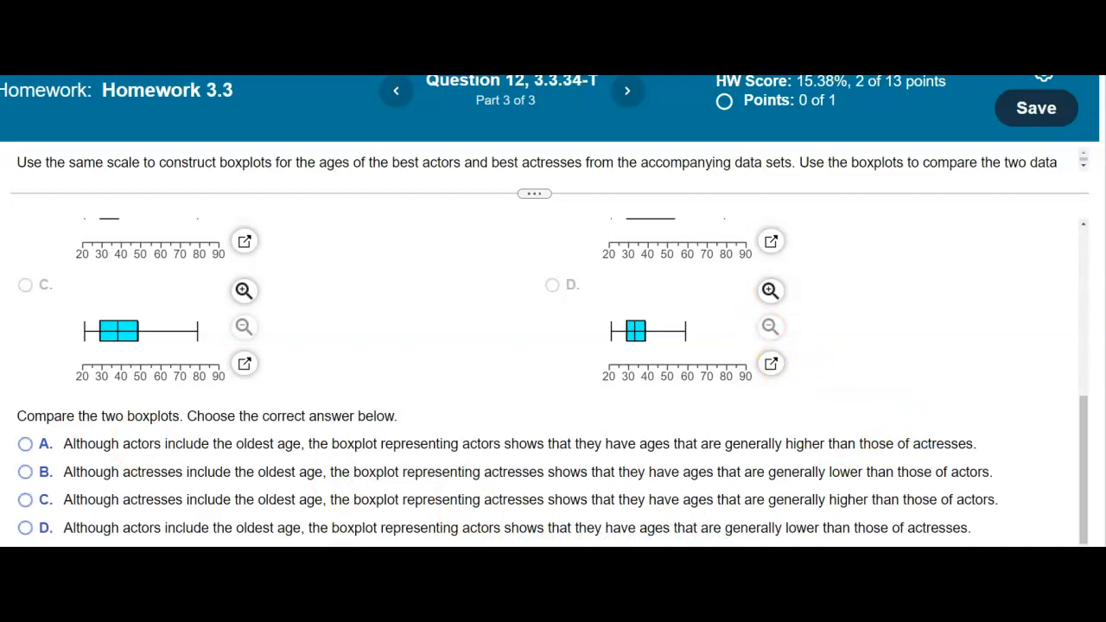
pyautogui.click(771, 363)
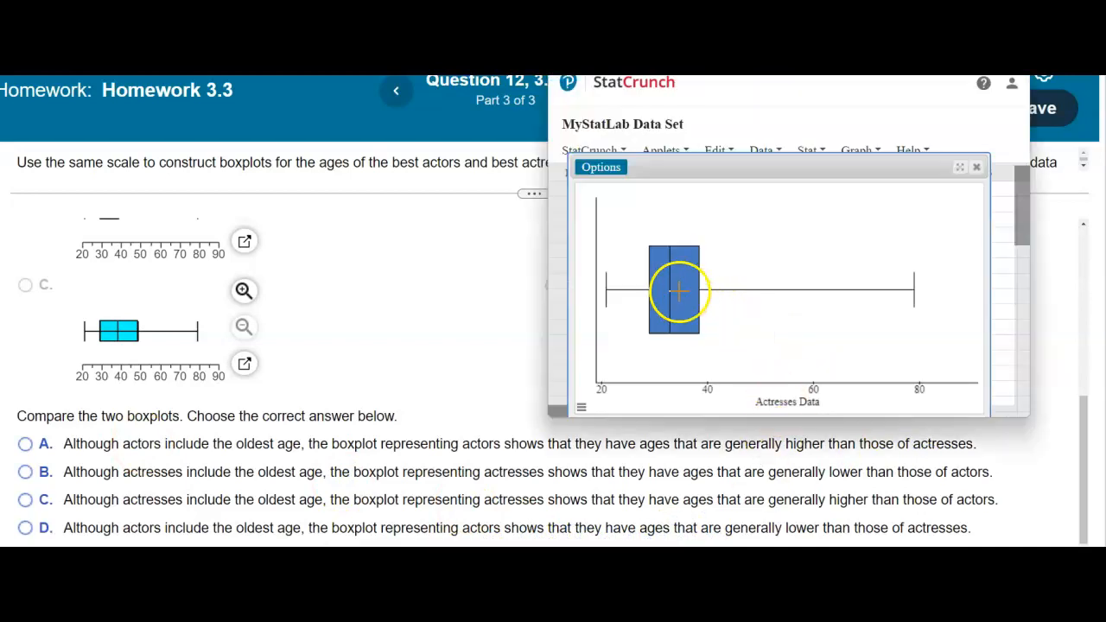
# Step: Edit the boxplot to plot both Actors_Age_Data and Actresses_Age_Data with the X-axis label cleared, and widen the graph
pyautogui.click(602, 168)
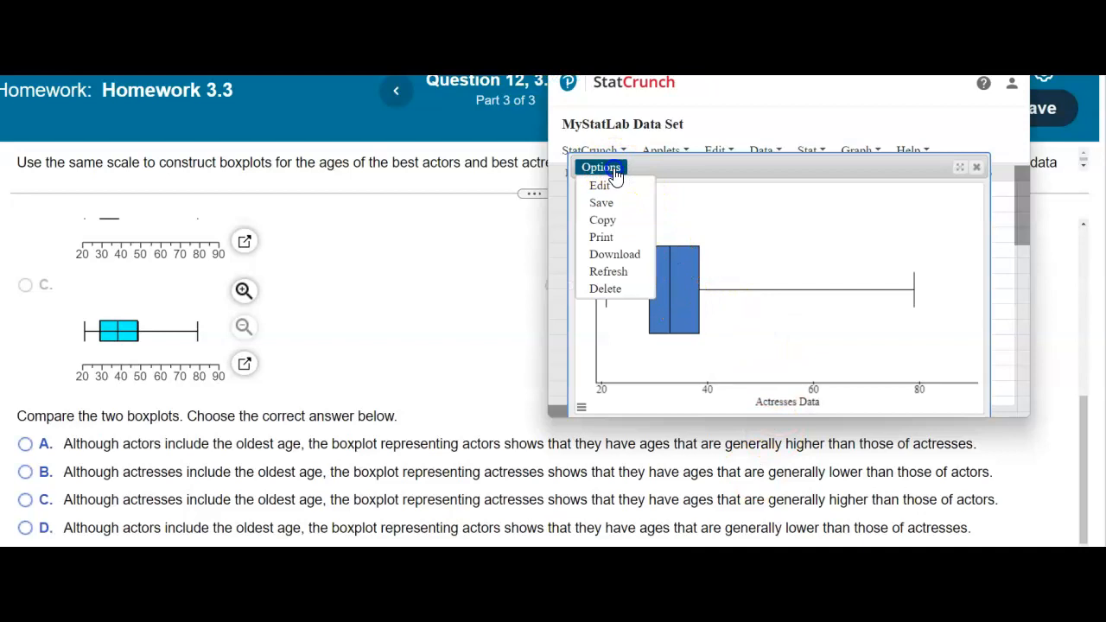
pyautogui.click(606, 188)
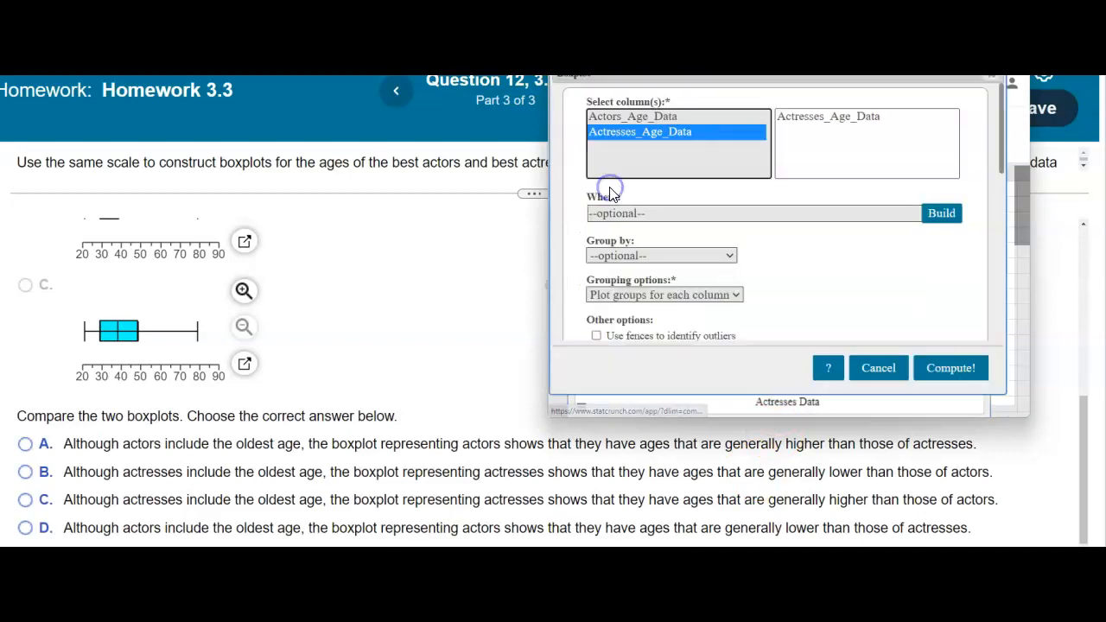
pyautogui.click(637, 121)
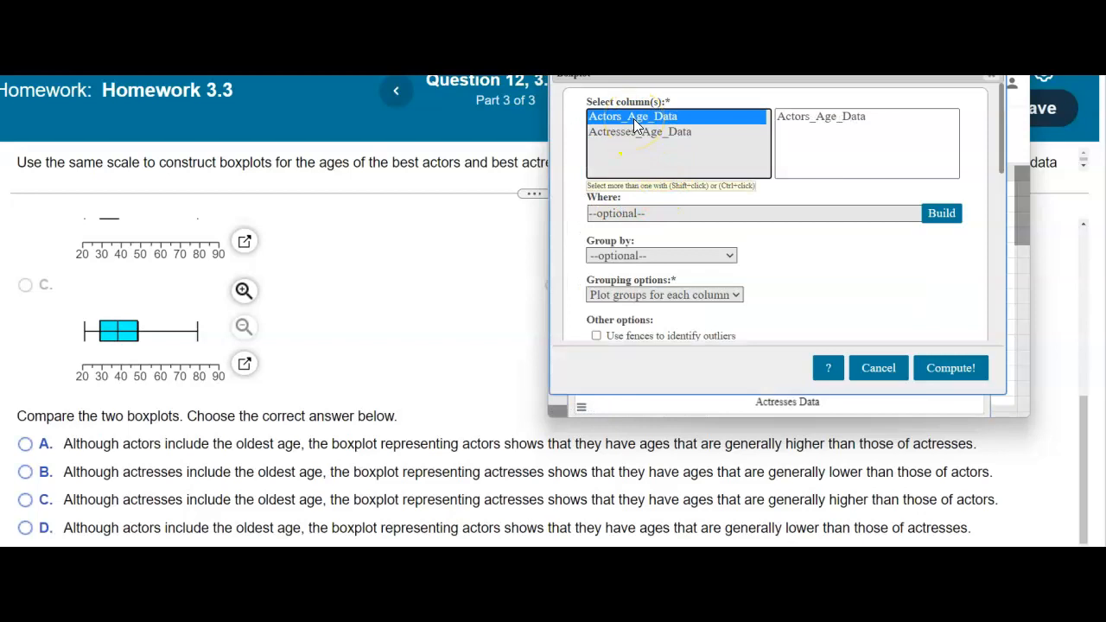
pyautogui.keyDown('shift'); pyautogui.click(637, 133); pyautogui.keyUp('shift')
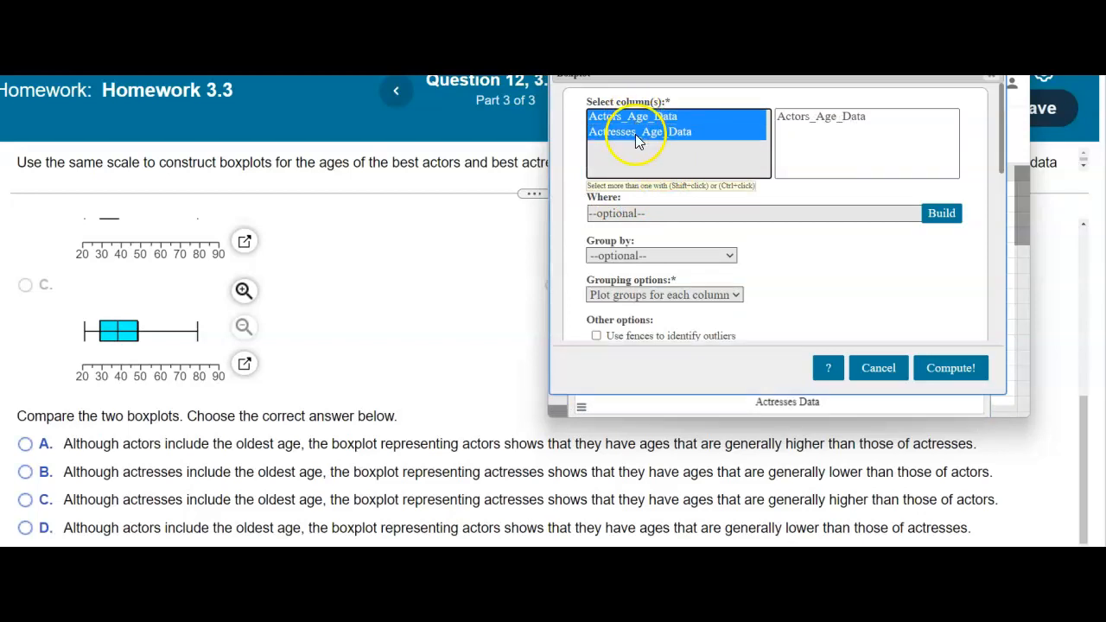
pyautogui.moveTo(1002, 156); pyautogui.dragTo(996, 285)
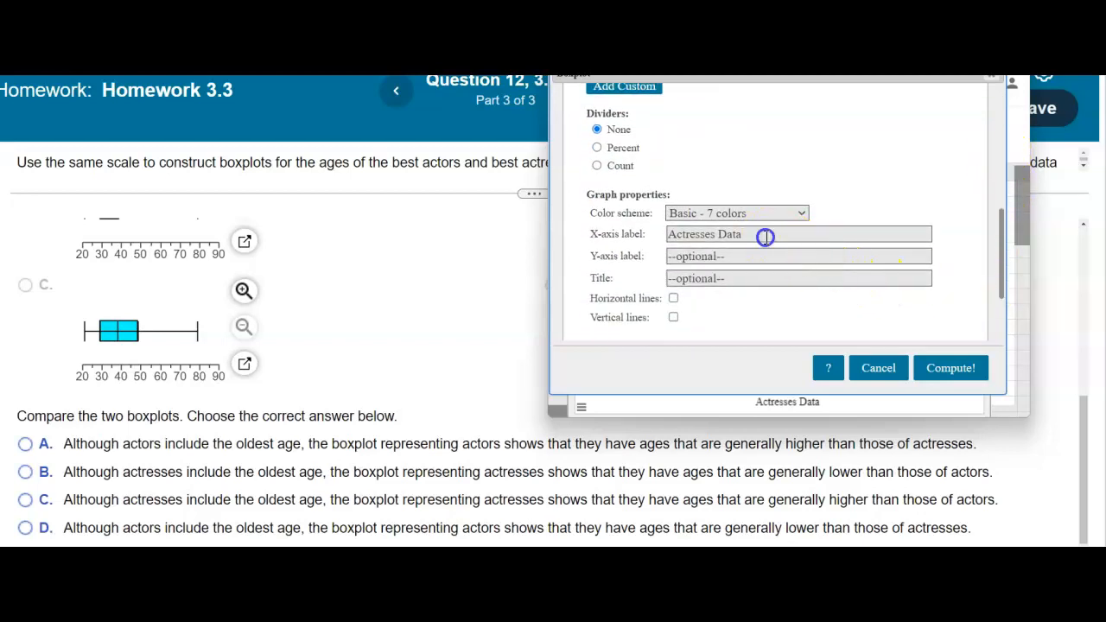
pyautogui.moveTo(766, 234); pyautogui.dragTo(671, 240)
pyautogui.press('BackSpace')
pyautogui.moveTo(998, 234); pyautogui.dragTo(1013, 290)
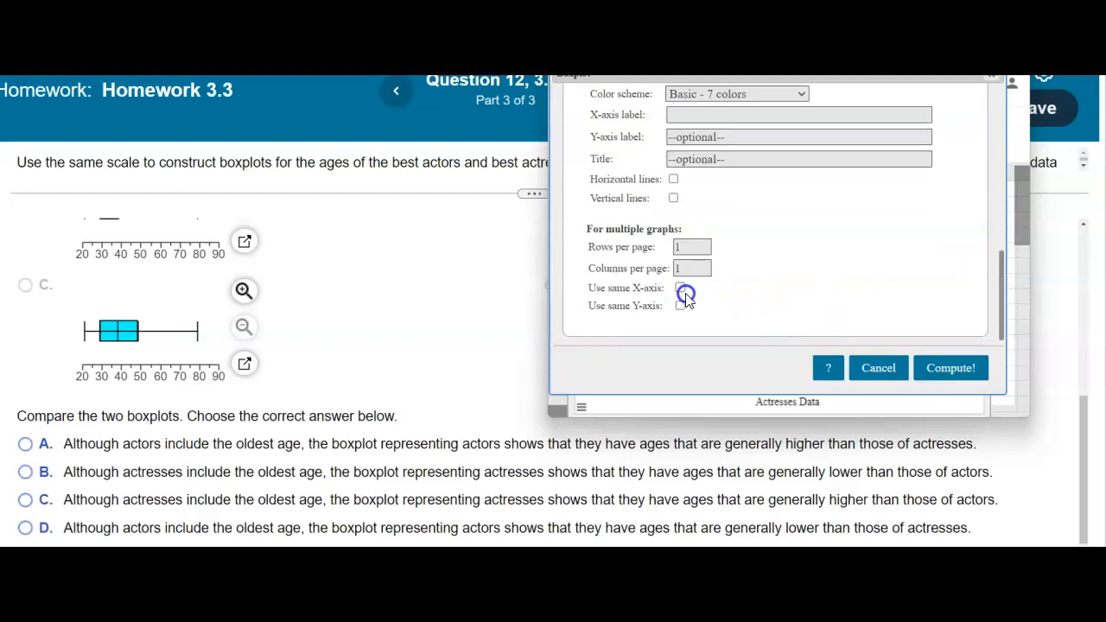
pyautogui.click(948, 355)
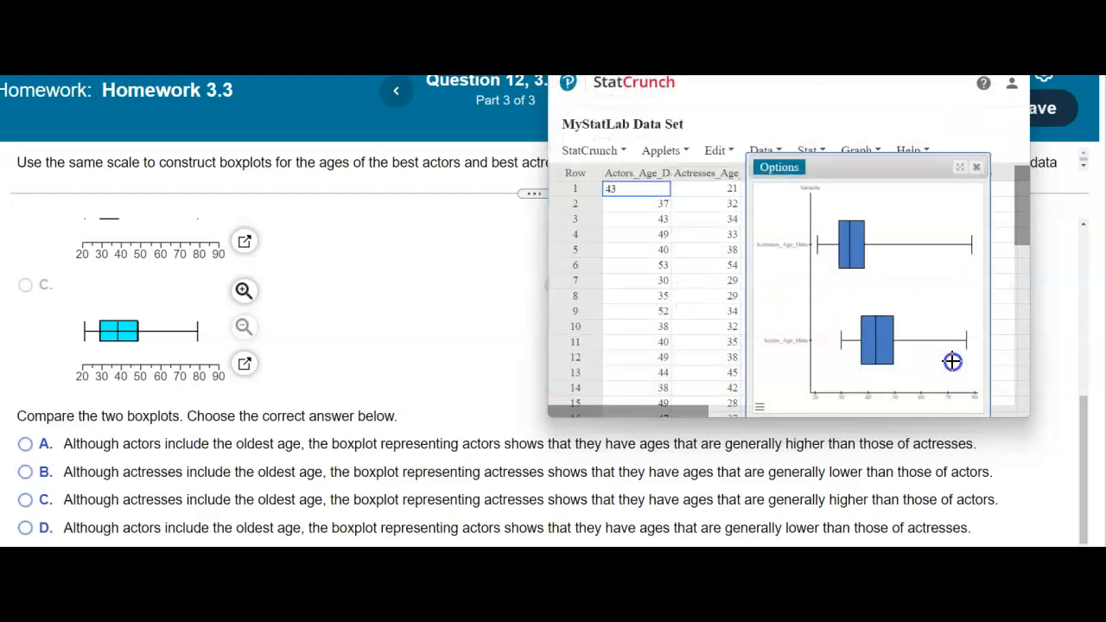
pyautogui.moveTo(743, 295); pyautogui.dragTo(553, 303)
pyautogui.moveTo(769, 39); pyautogui.dragTo(709, 29)
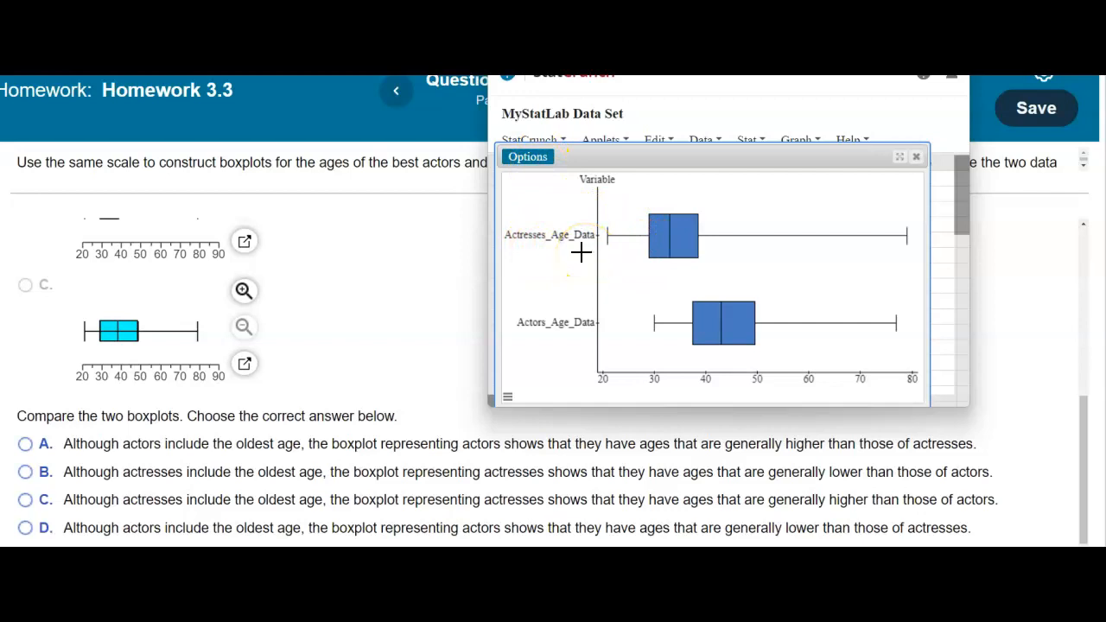
# Step: Reselect the boxplot columns in the order Actresses_Age_Data, Actors_Age_Data so the actors plot sits on top, and widen the graph
pyautogui.click(524, 163)
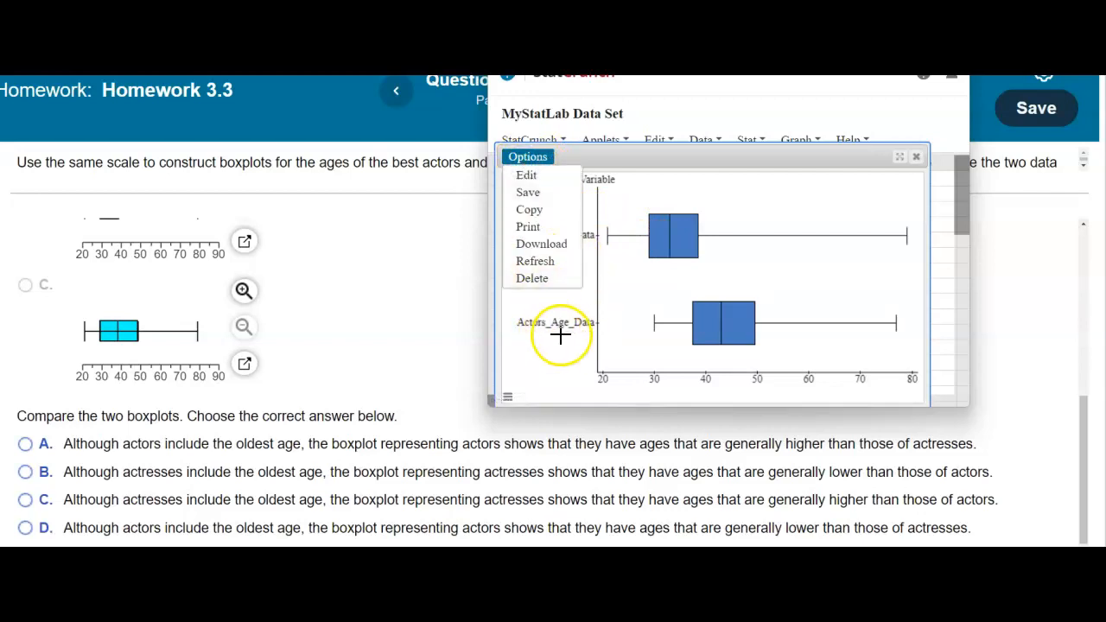
pyautogui.click(526, 178)
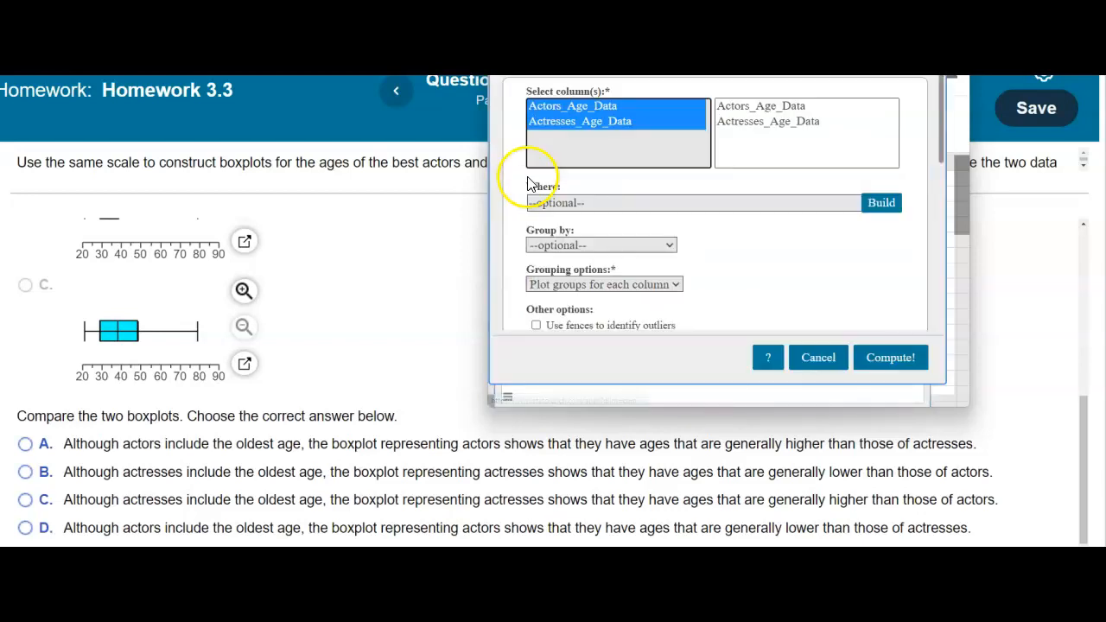
pyautogui.click(603, 122)
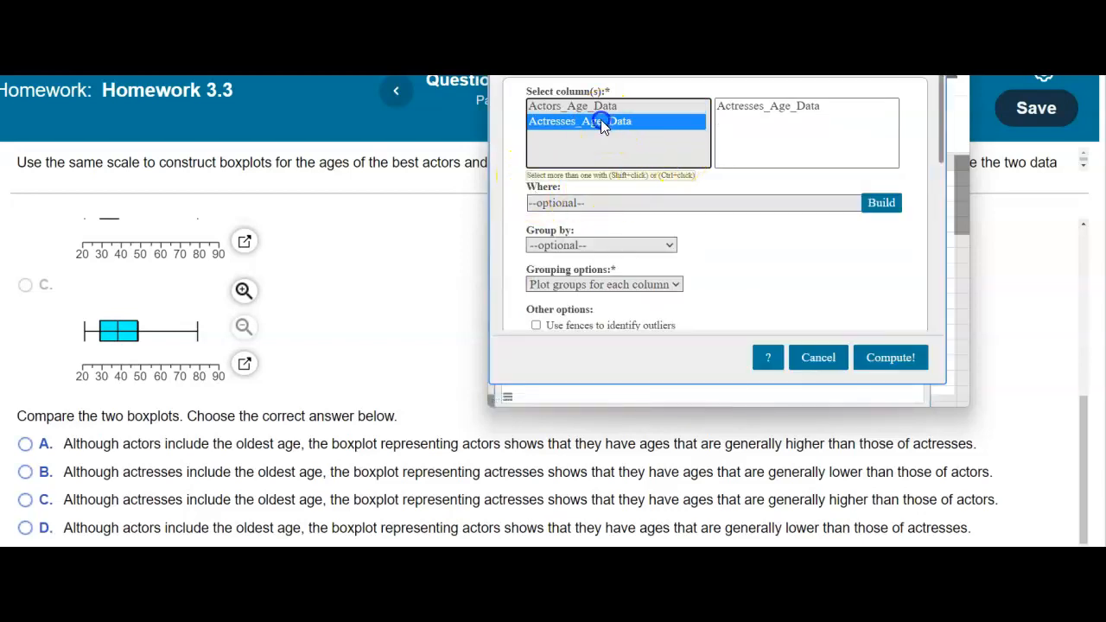
pyautogui.keyDown('ctrl'); pyautogui.click(607, 106); pyautogui.keyUp('ctrl')
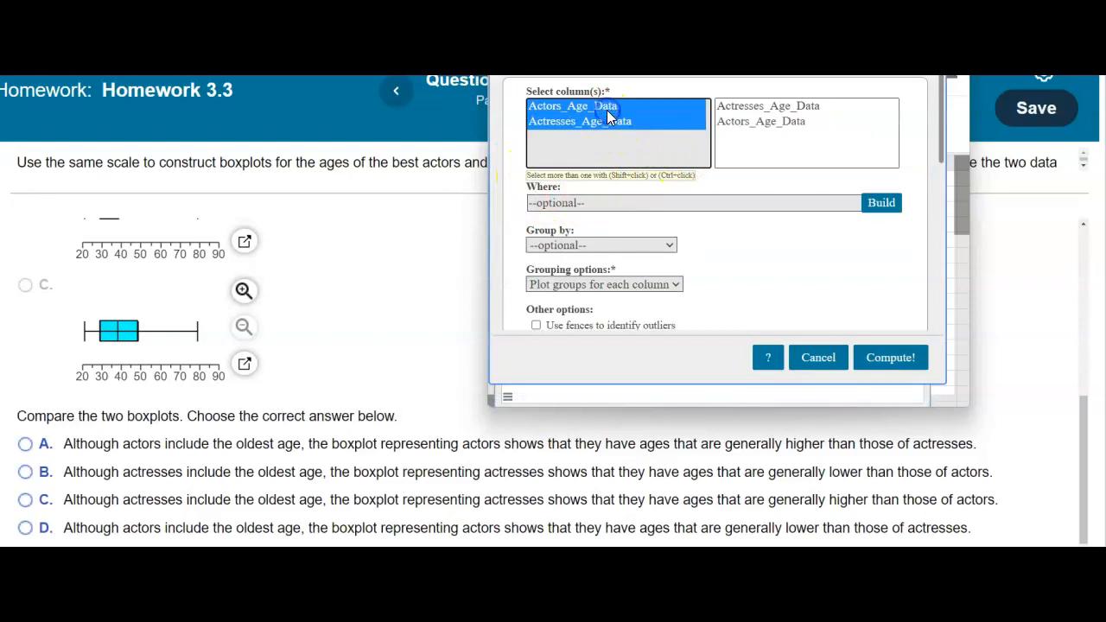
pyautogui.click(885, 356)
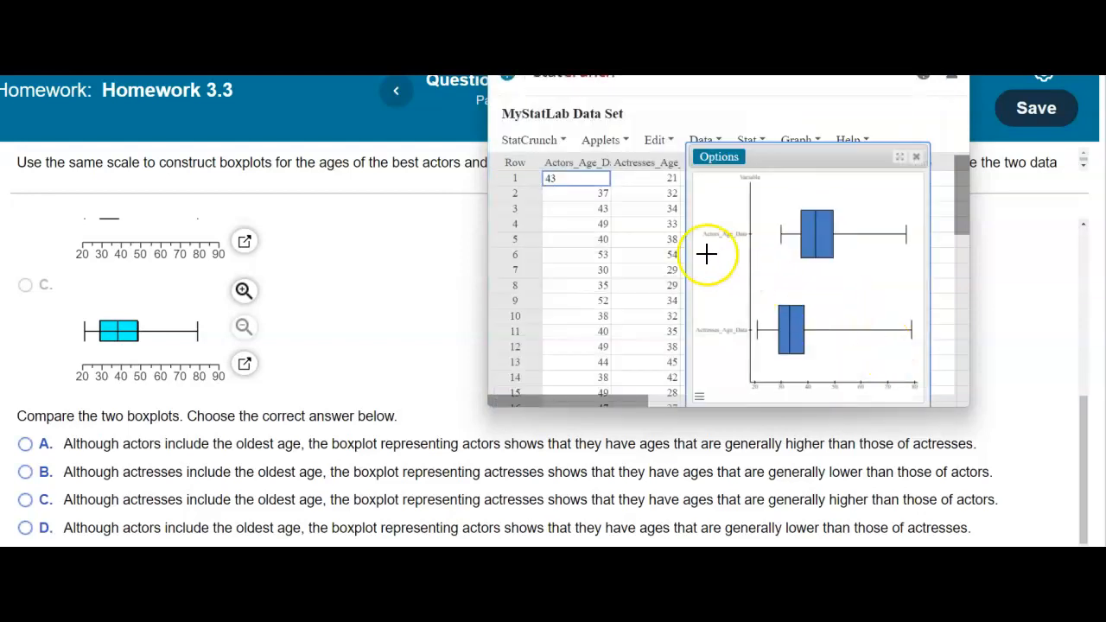
pyautogui.moveTo(684, 251); pyautogui.dragTo(500, 254)
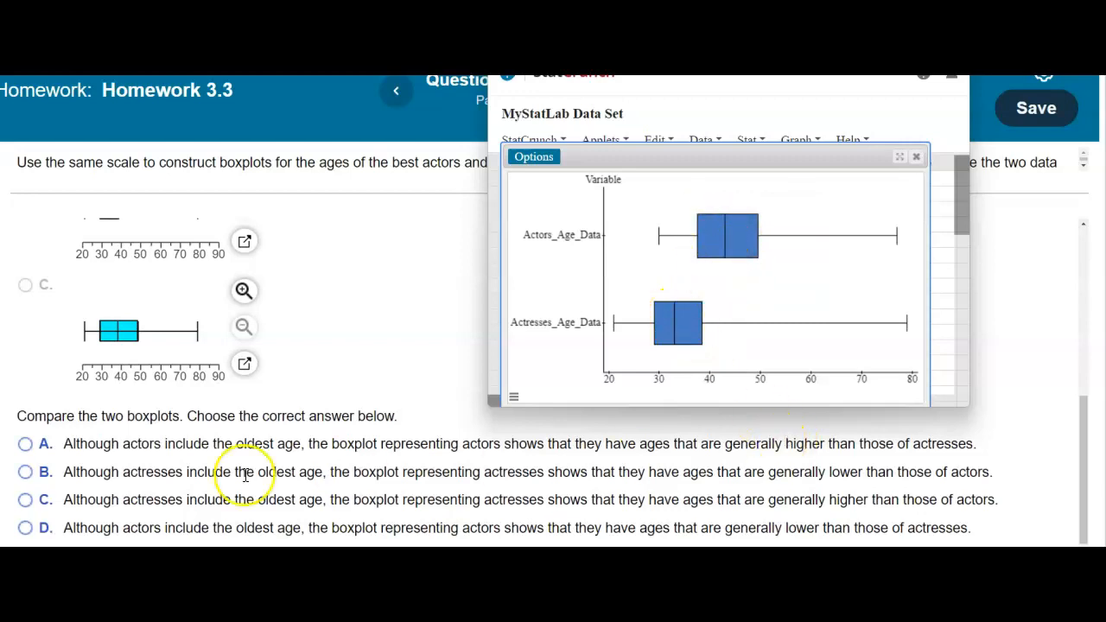
# Step: Answer the boxplot comparison question with choice B and submit it for checking
pyautogui.click(25, 474)
pyautogui.press('Return')
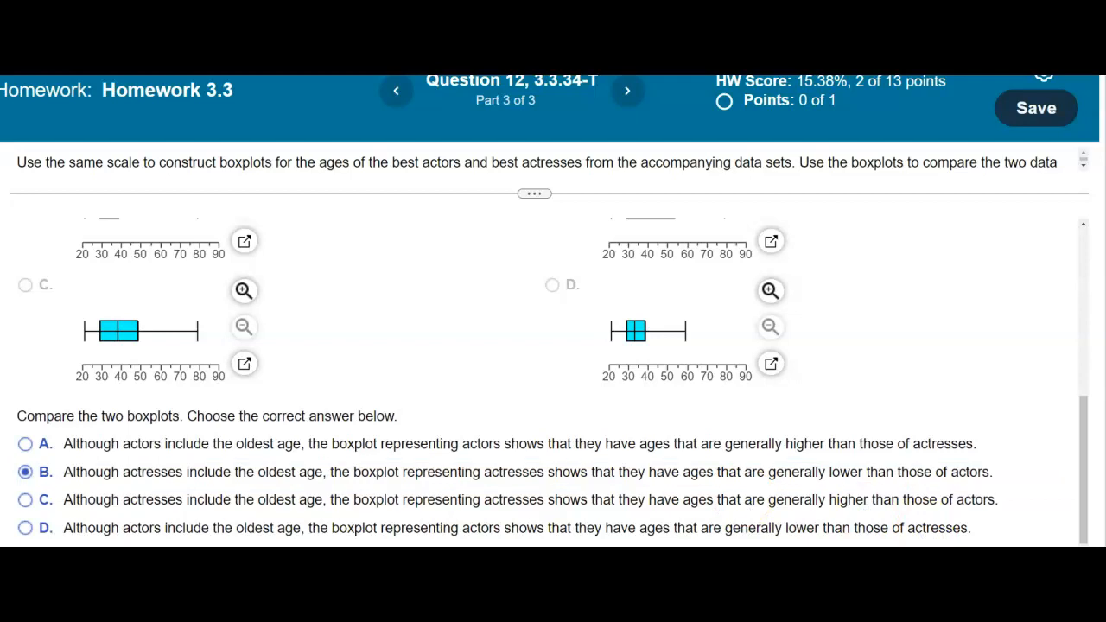
pyautogui.click(626, 266)
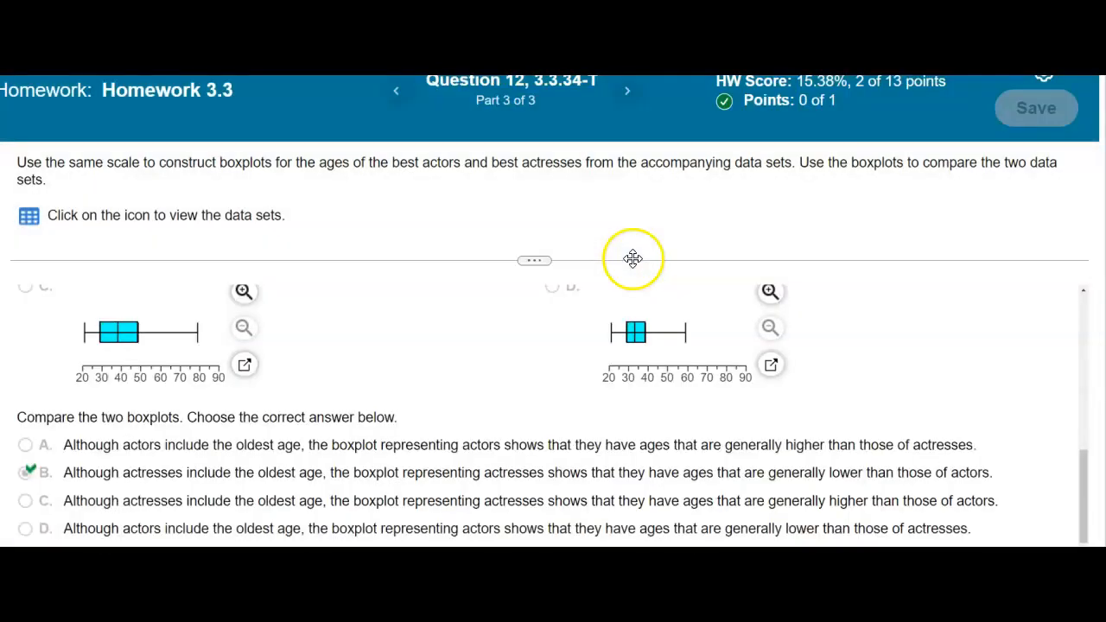